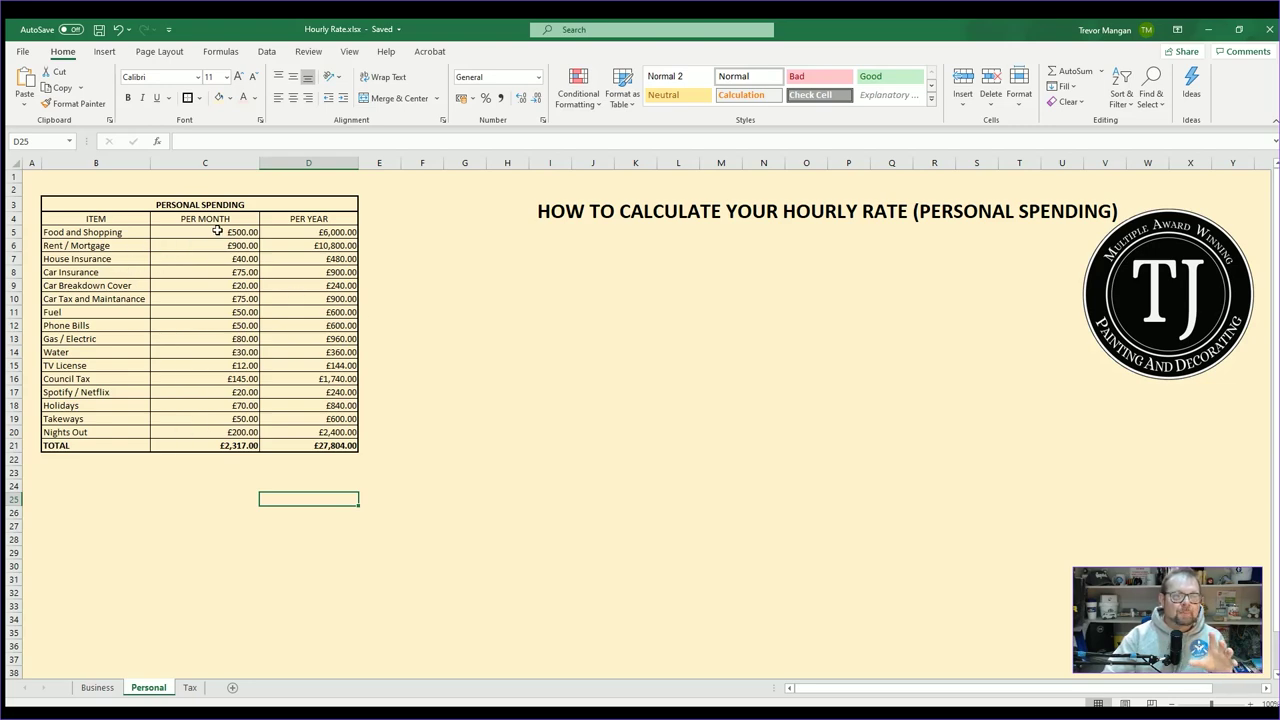
- Review the Personal sheet's Food and Shopping and Rent / Mortgage amounts and its monthly and yearly totals
{"action": "left_click", "coordinate": [97, 688]}
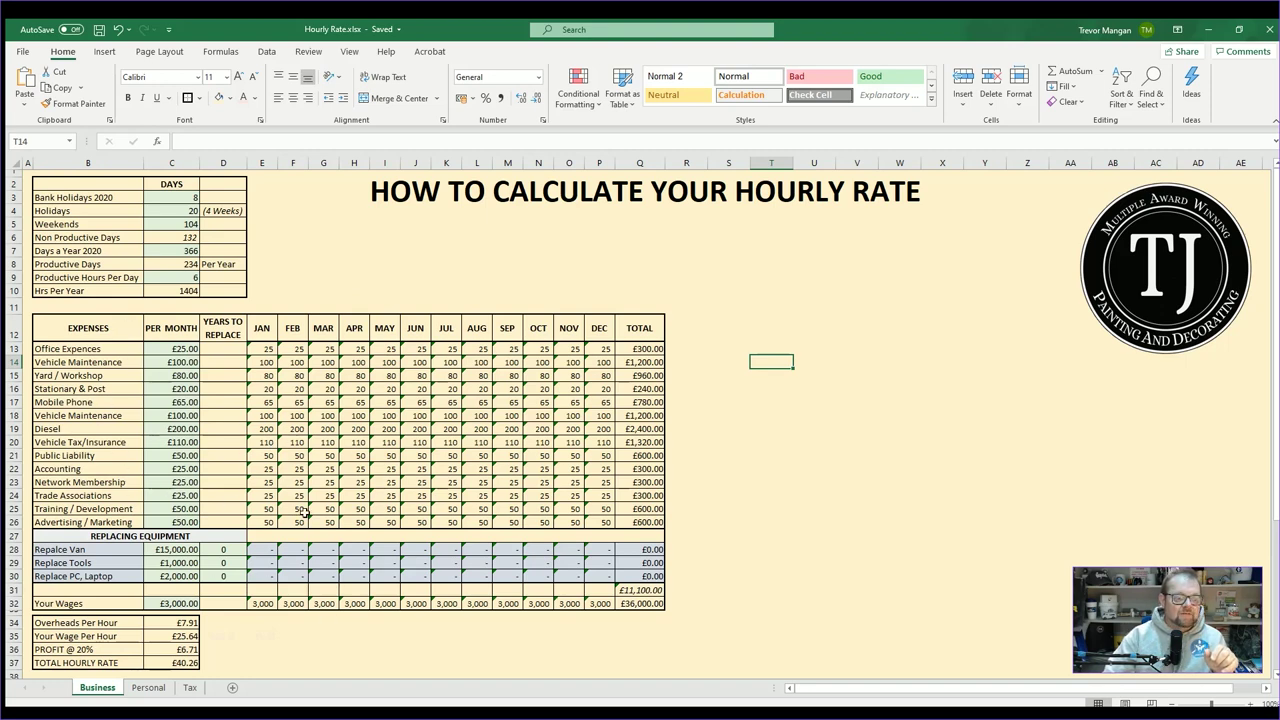
{"action": "left_click", "coordinate": [136, 690]}
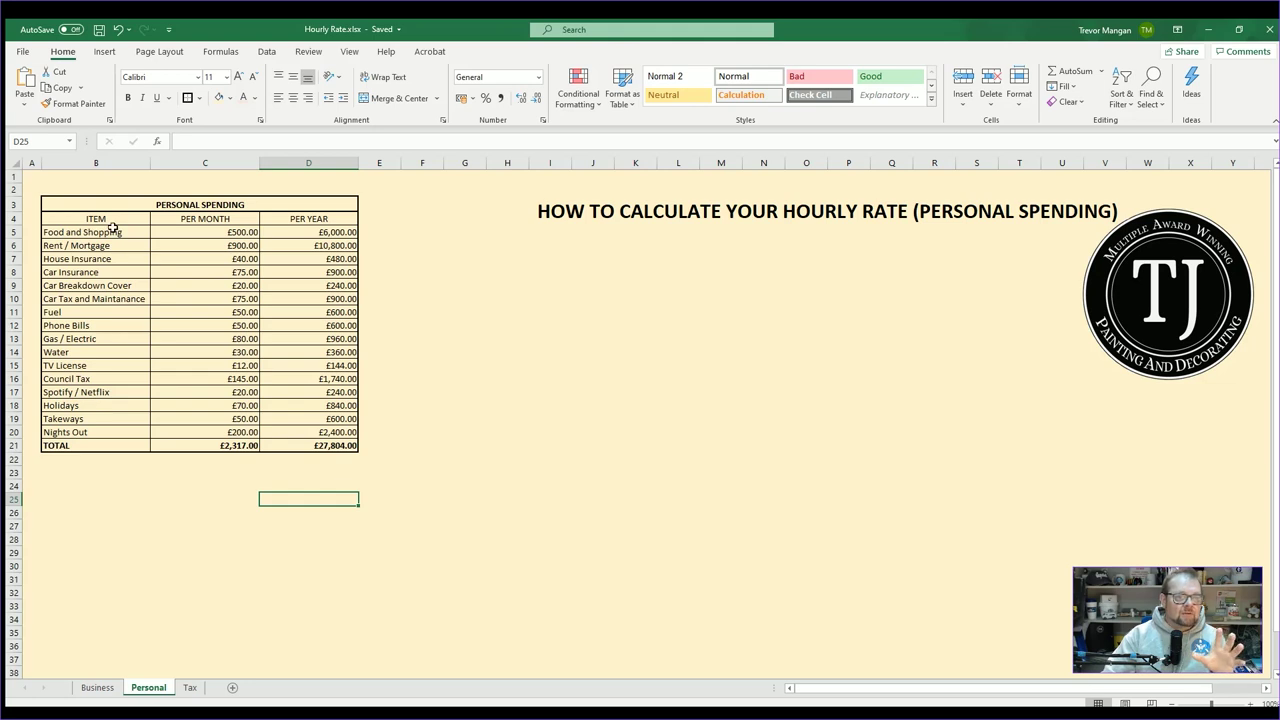
{"action": "left_click", "coordinate": [168, 229]}
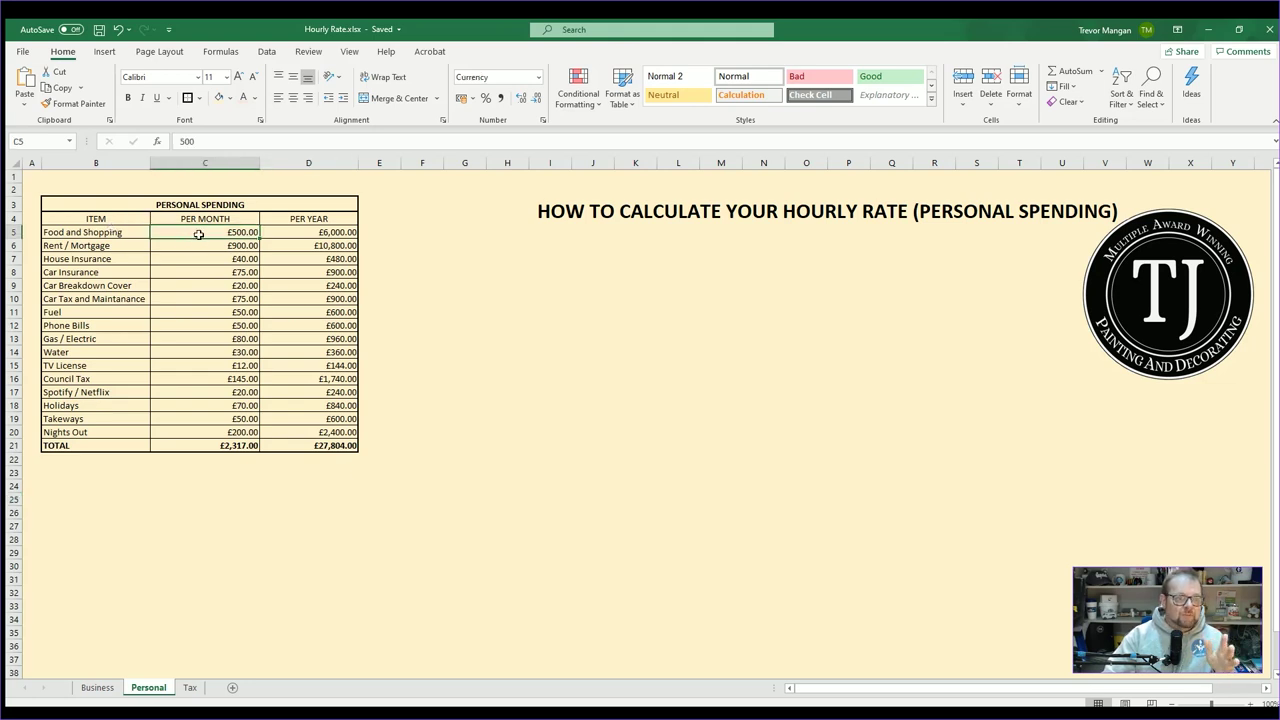
{"action": "left_click", "coordinate": [199, 245]}
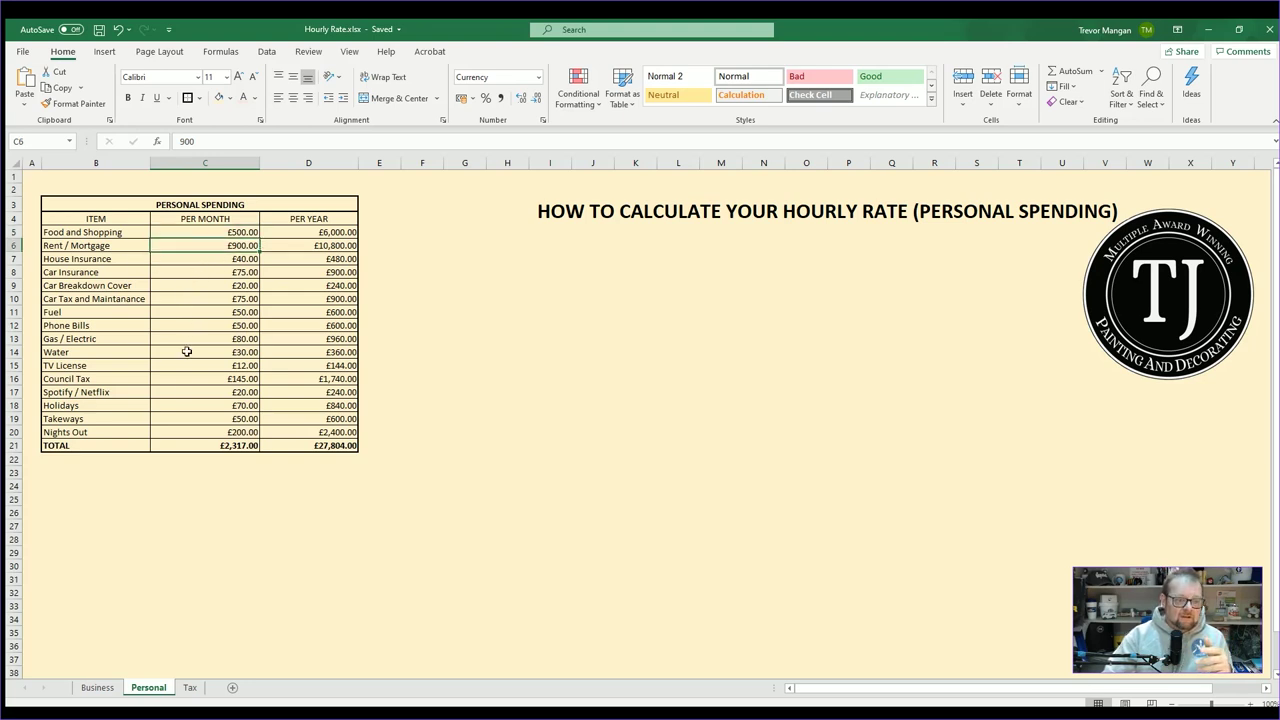
{"action": "left_click", "coordinate": [200, 444]}
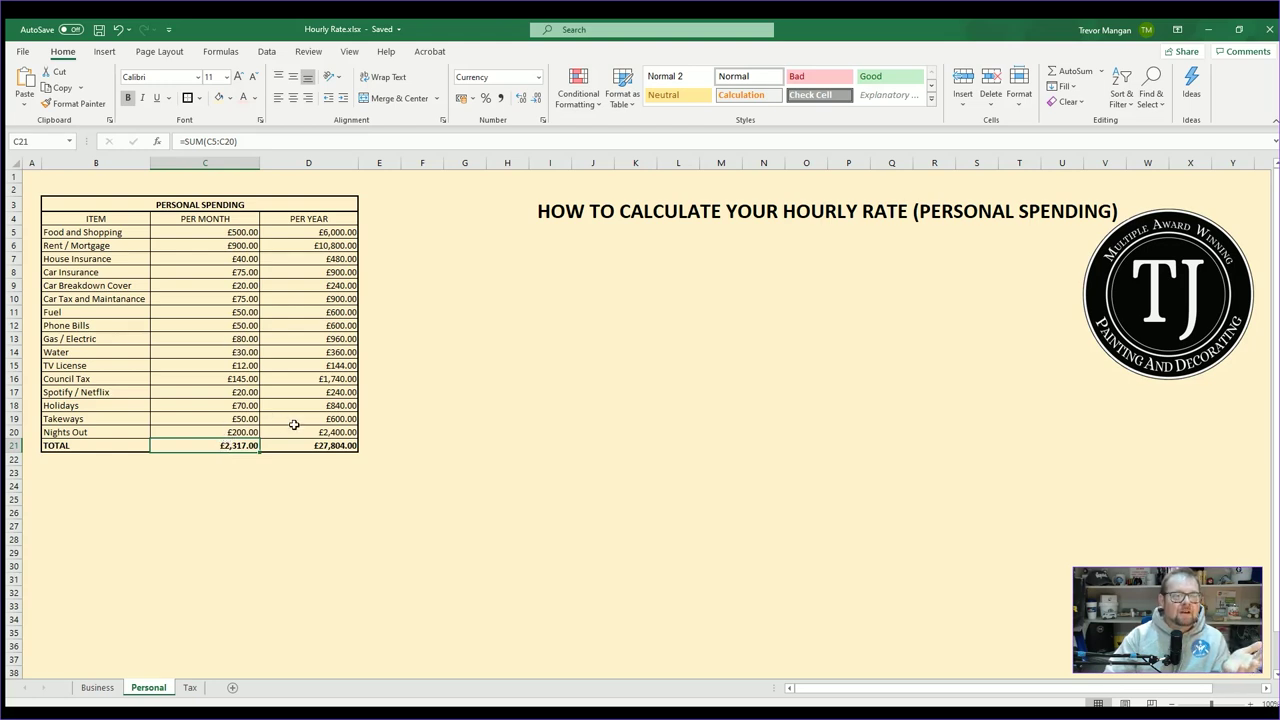
{"action": "left_click", "coordinate": [331, 448]}
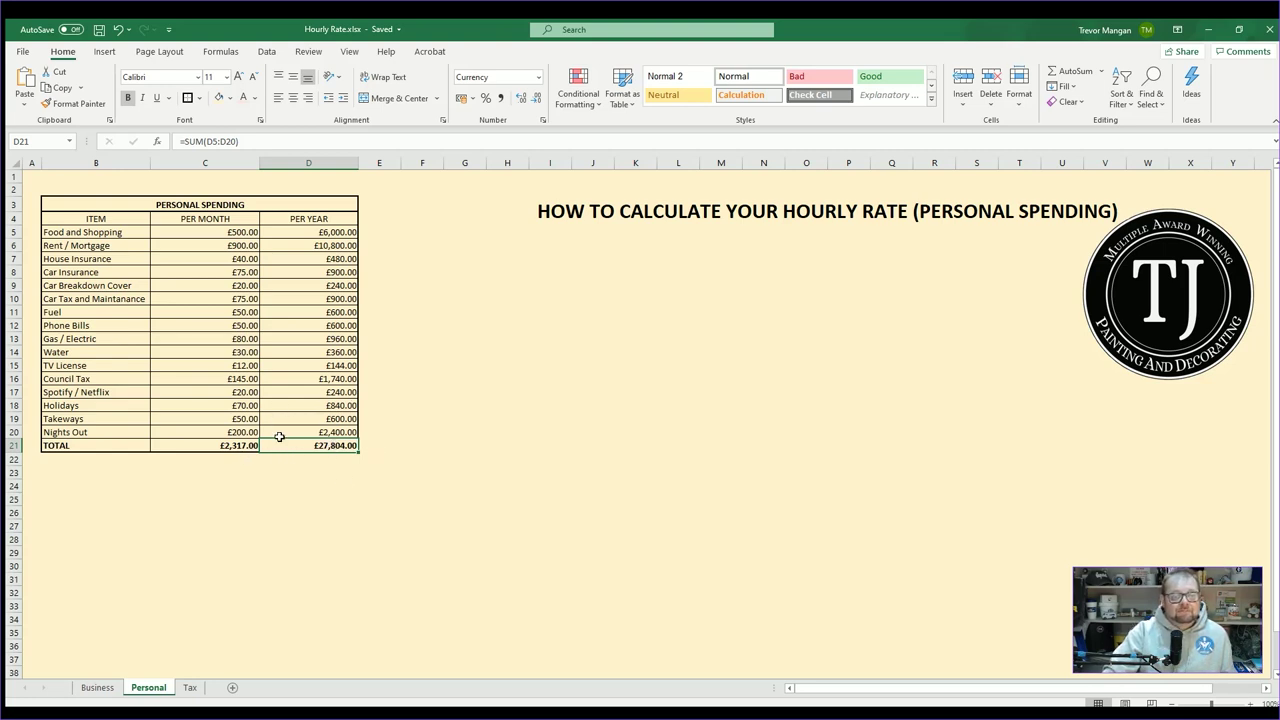
{"action": "left_click", "coordinate": [341, 458]}
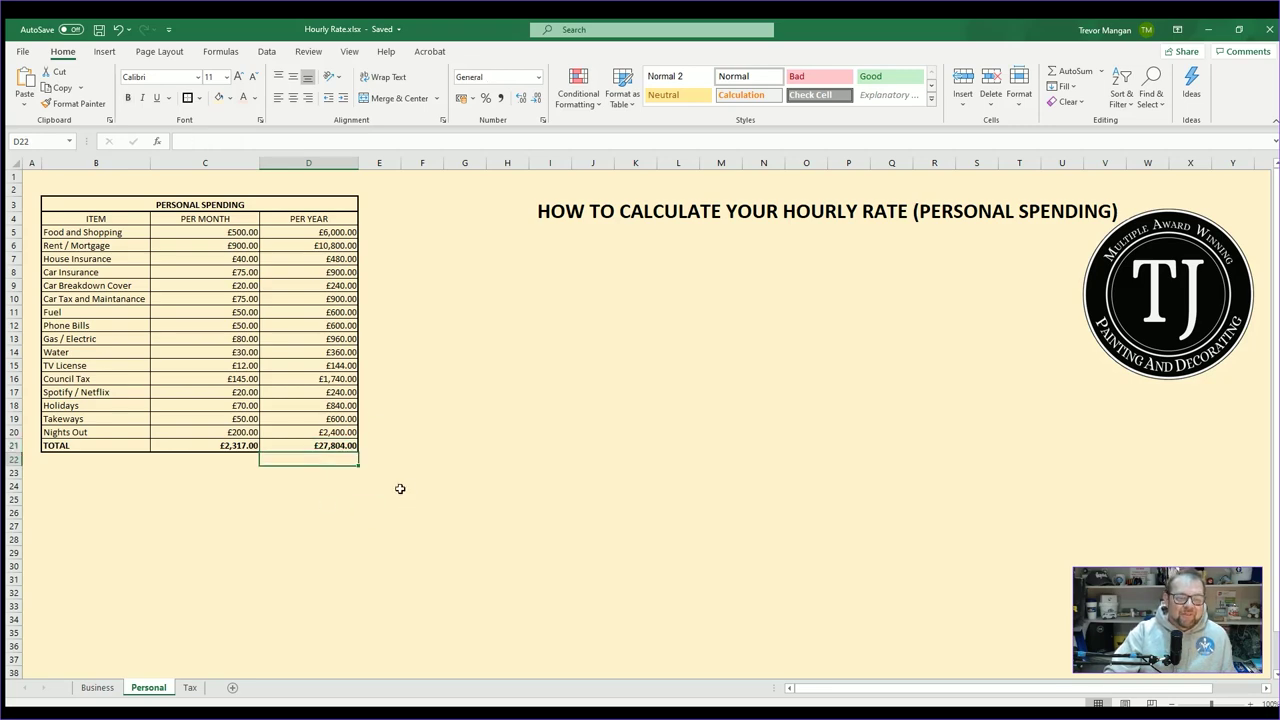
- On the Business sheet, inspect the bank holidays, productive days (234), hours per day (6) and hours per year (1404)
{"action": "left_click", "coordinate": [92, 687]}
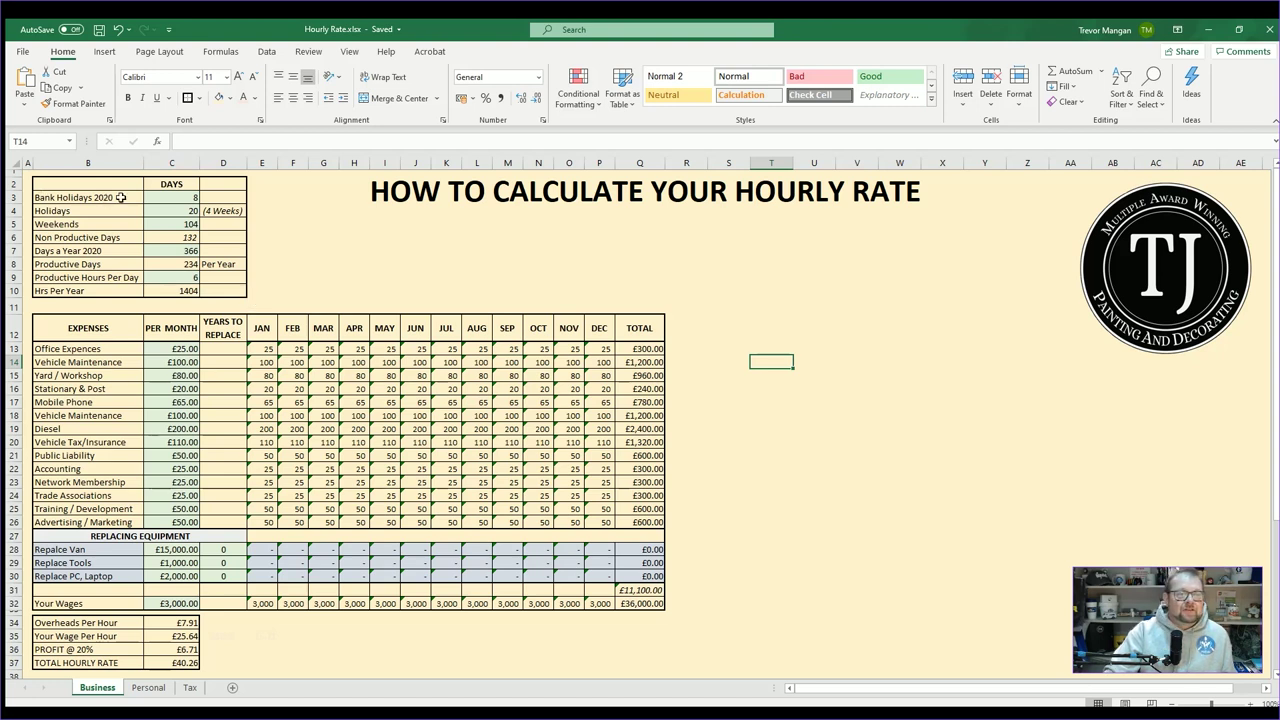
{"action": "left_click", "coordinate": [175, 197]}
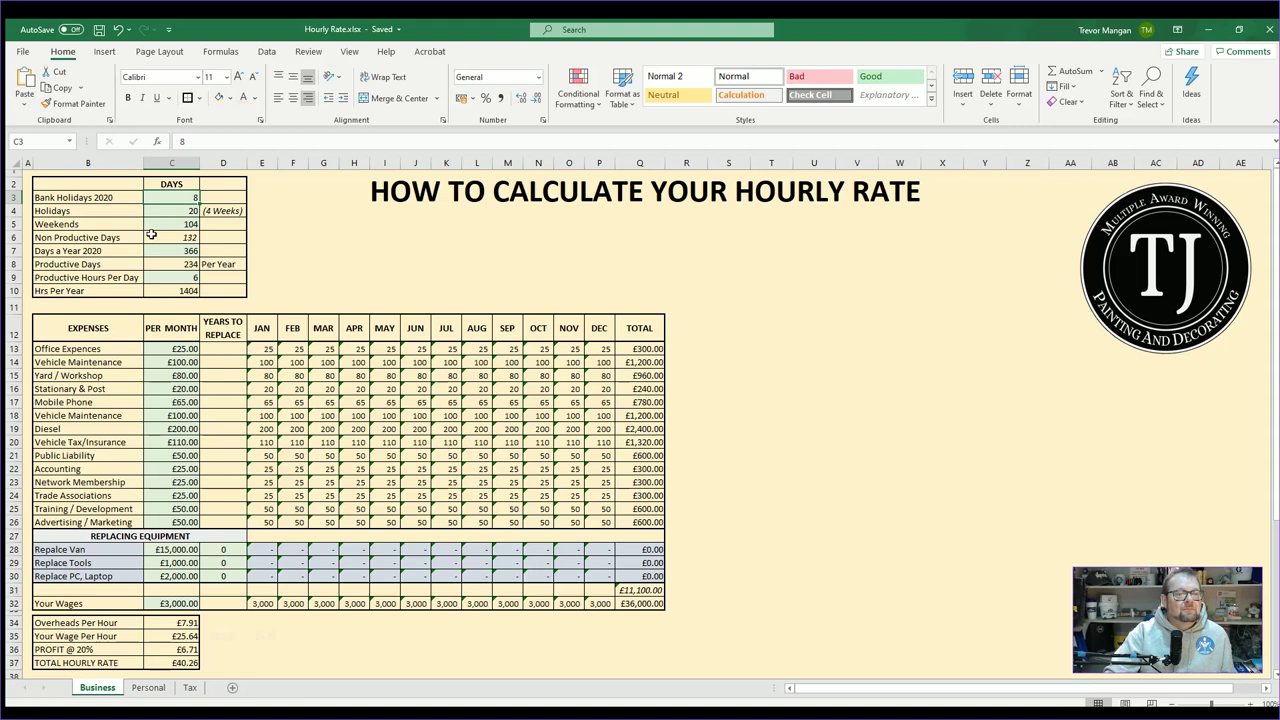
{"action": "left_click", "coordinate": [177, 232]}
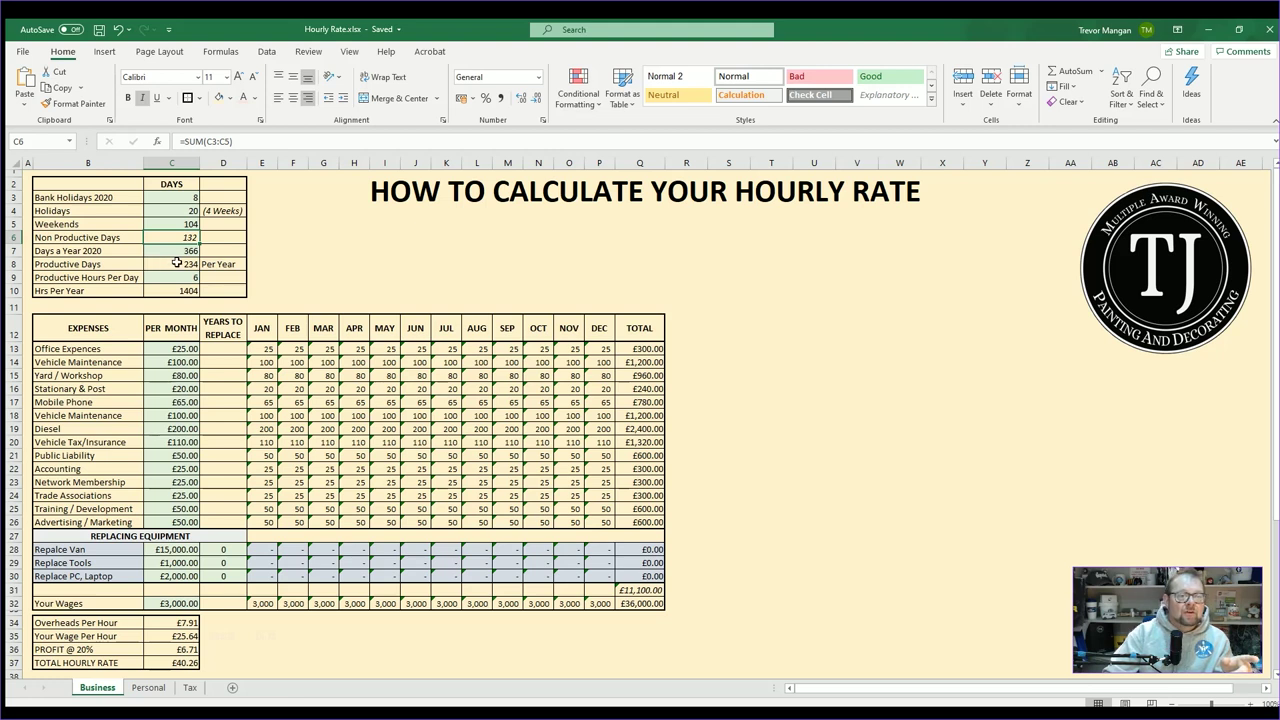
{"action": "left_click", "coordinate": [176, 263]}
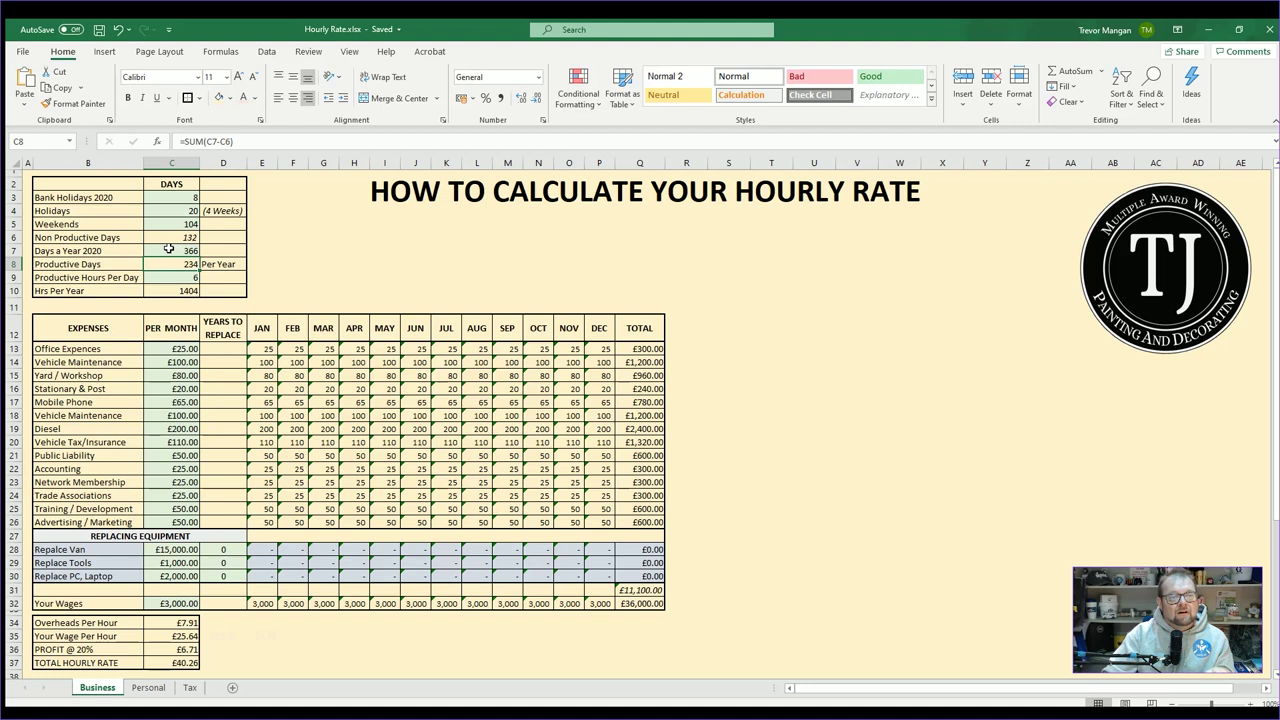
{"action": "left_click", "coordinate": [175, 247]}
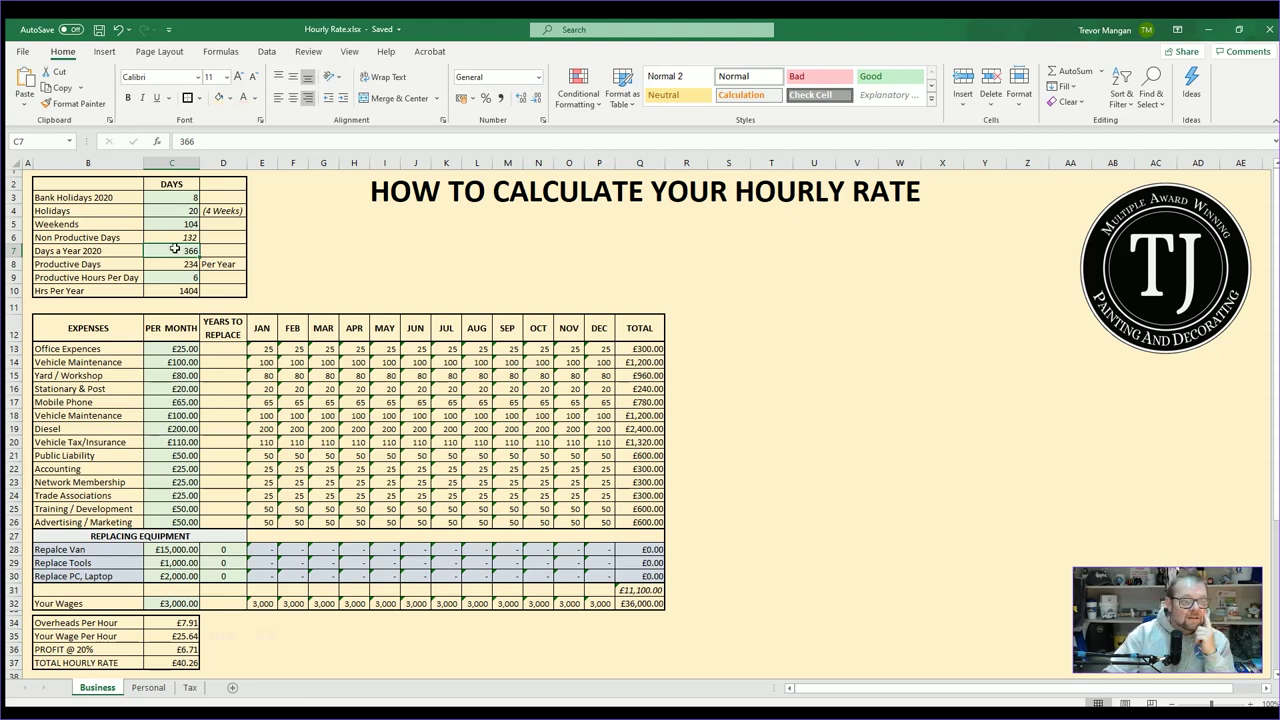
{"action": "left_click", "coordinate": [159, 263]}
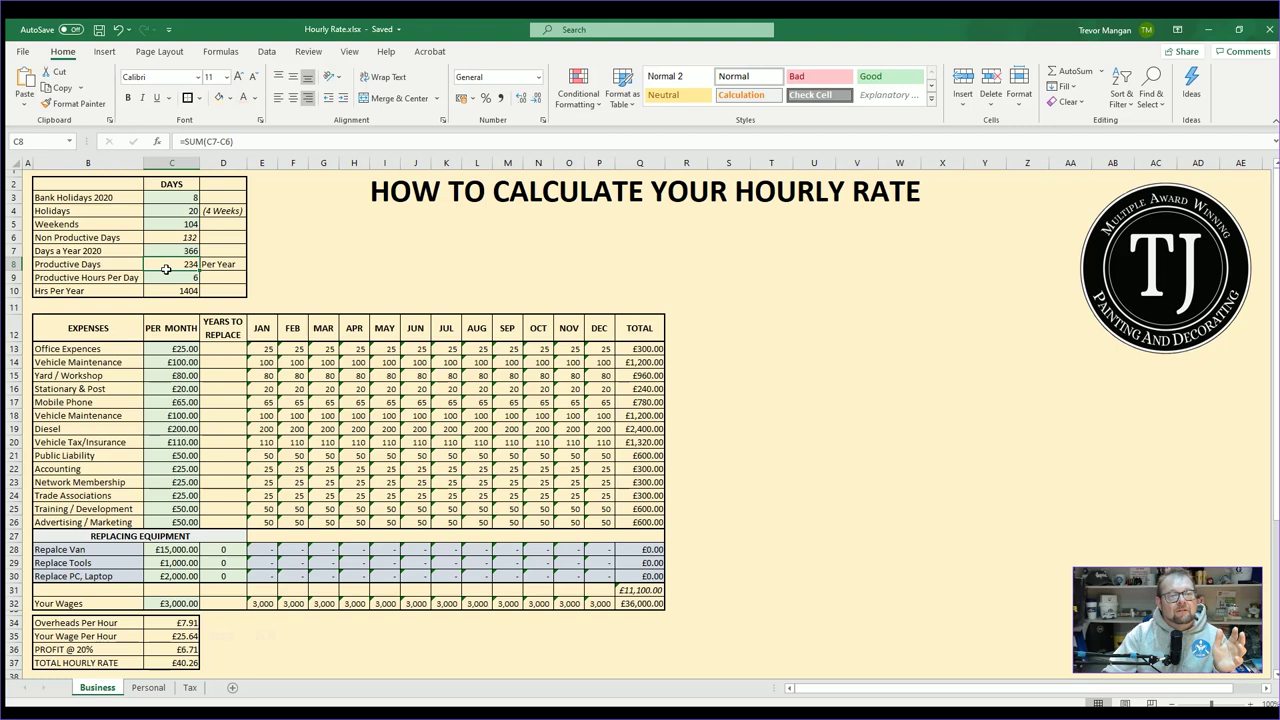
{"action": "left_click", "coordinate": [166, 272]}
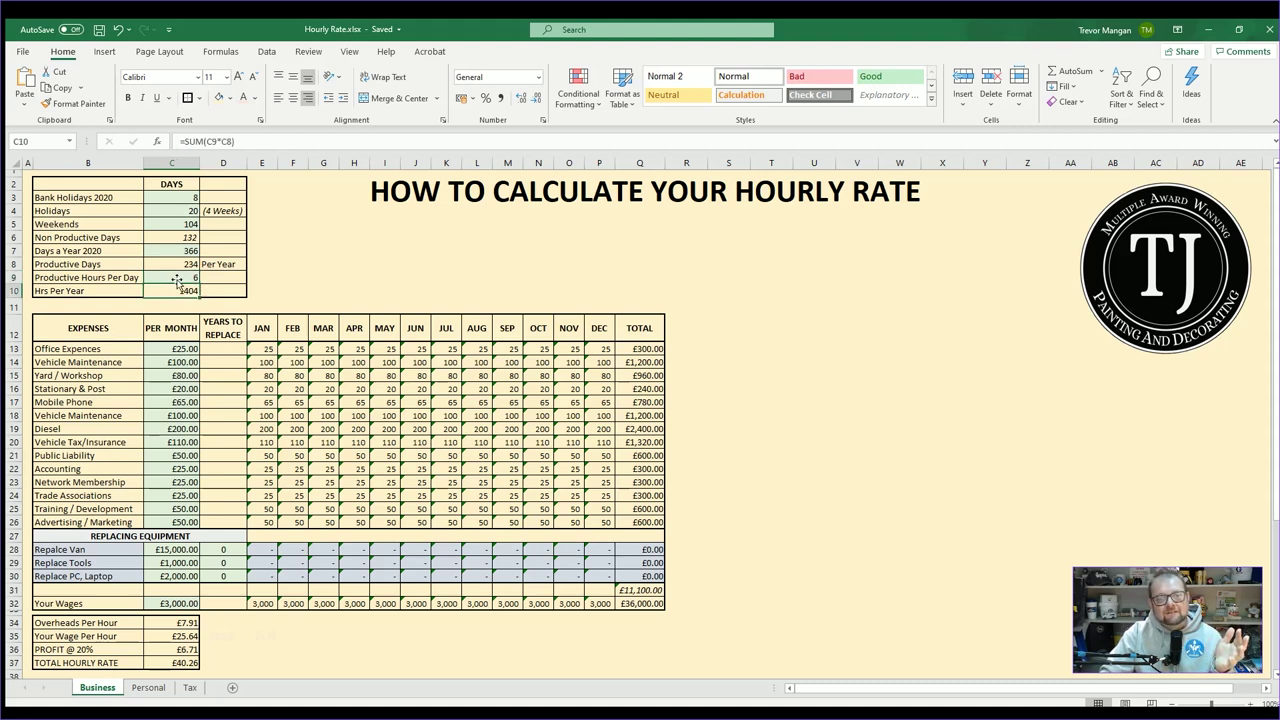
{"action": "left_click", "coordinate": [183, 289]}
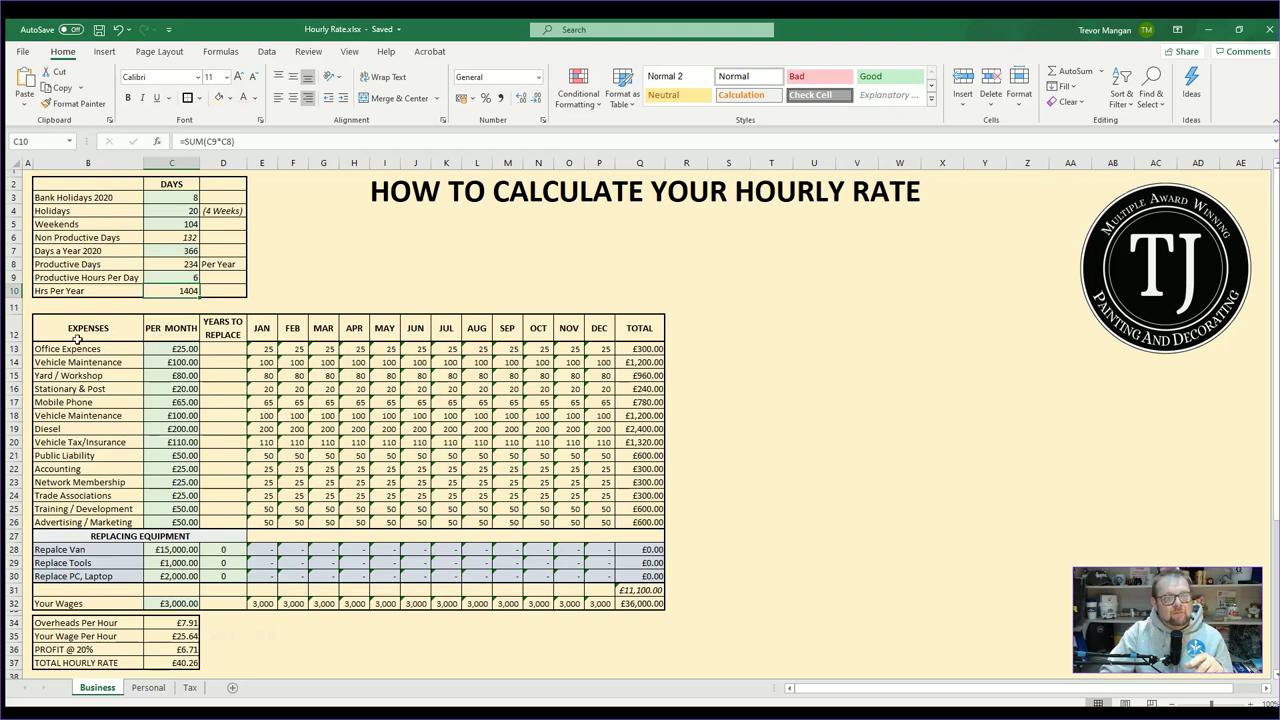
{"action": "left_click_drag", "start_coordinate": [75, 348], "coordinate": [75, 470]}
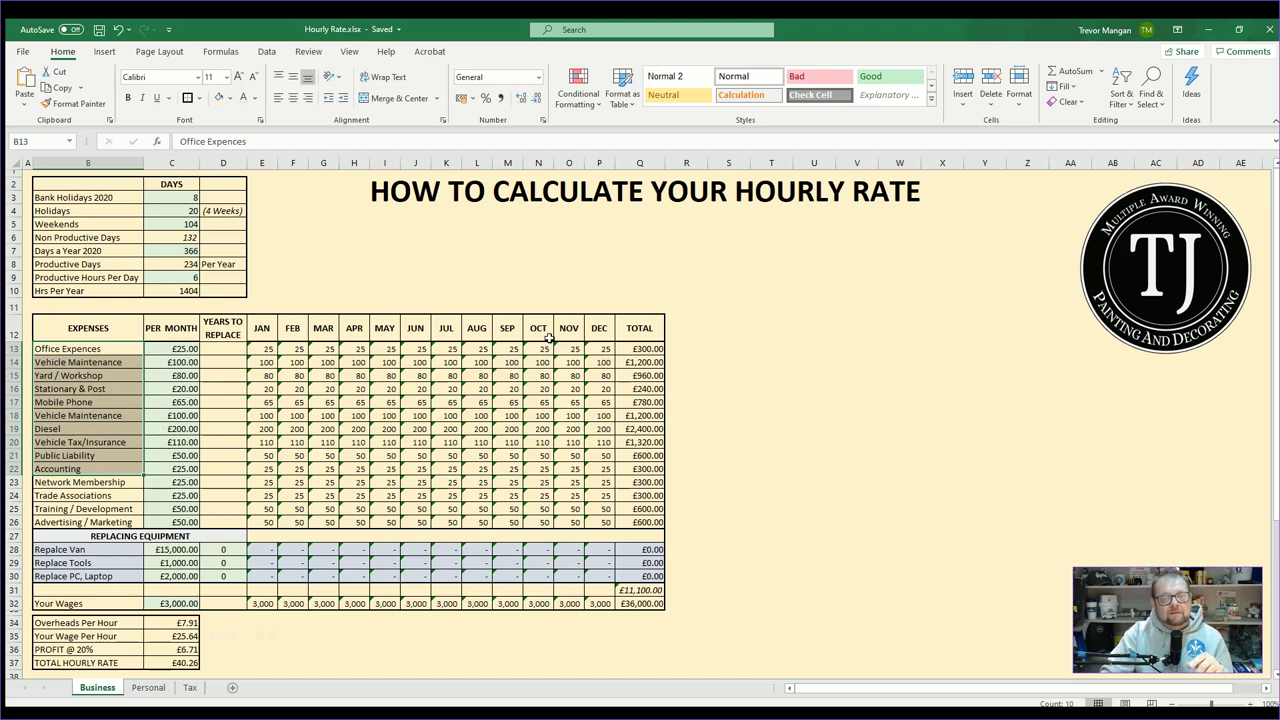
{"action": "left_click", "coordinate": [629, 346]}
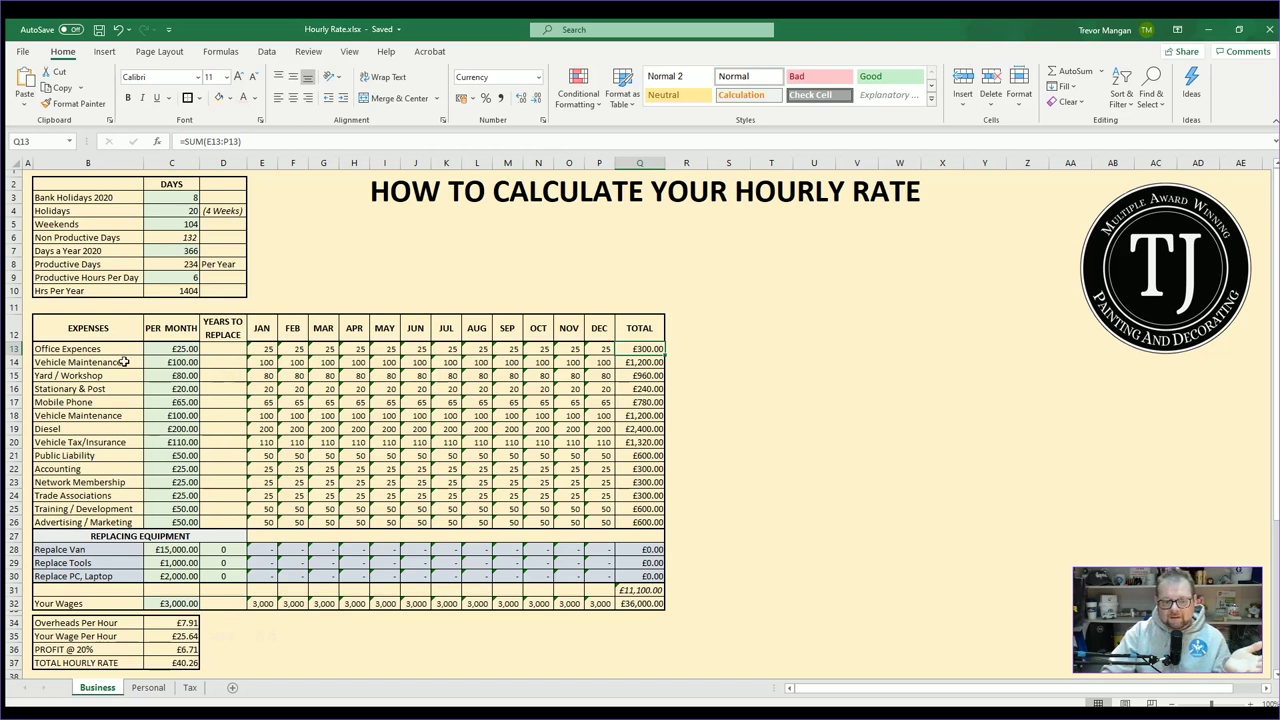
{"action": "left_click", "coordinate": [623, 588]}
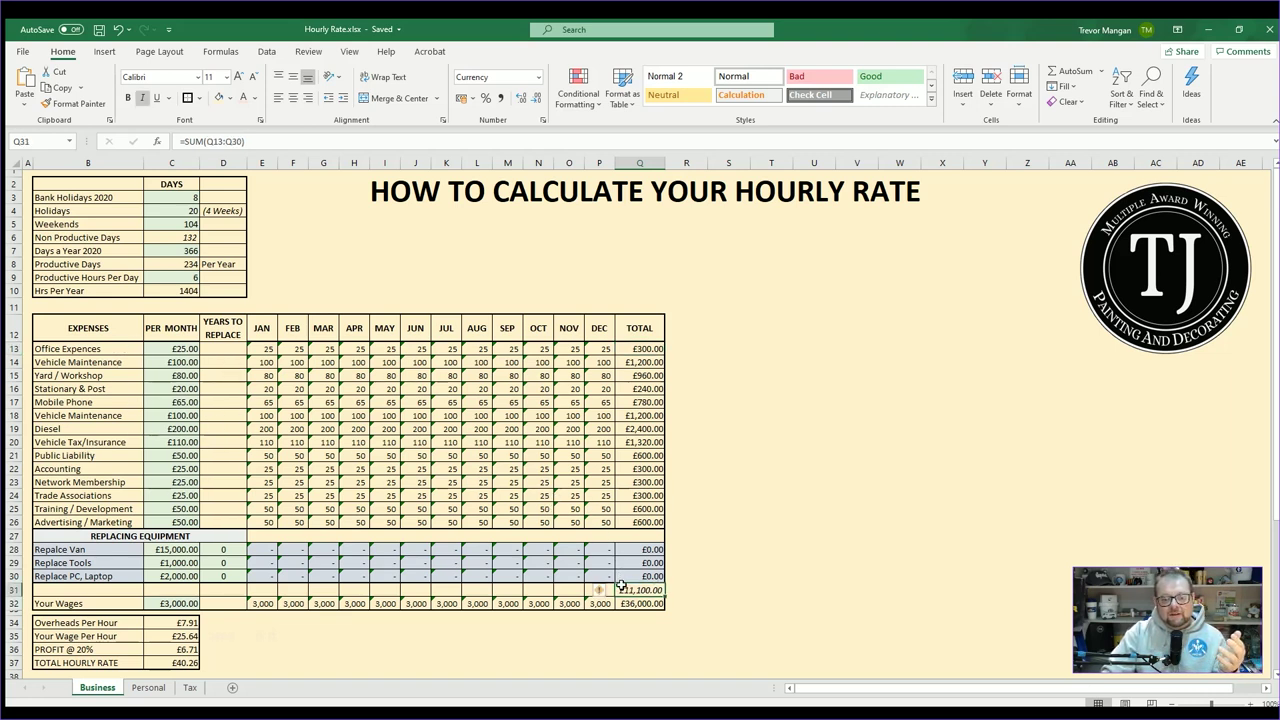
- Set replacement periods to 5 years for the van, 1 year for tools and 3 years for the PC/laptop
{"action": "left_click", "coordinate": [160, 545]}
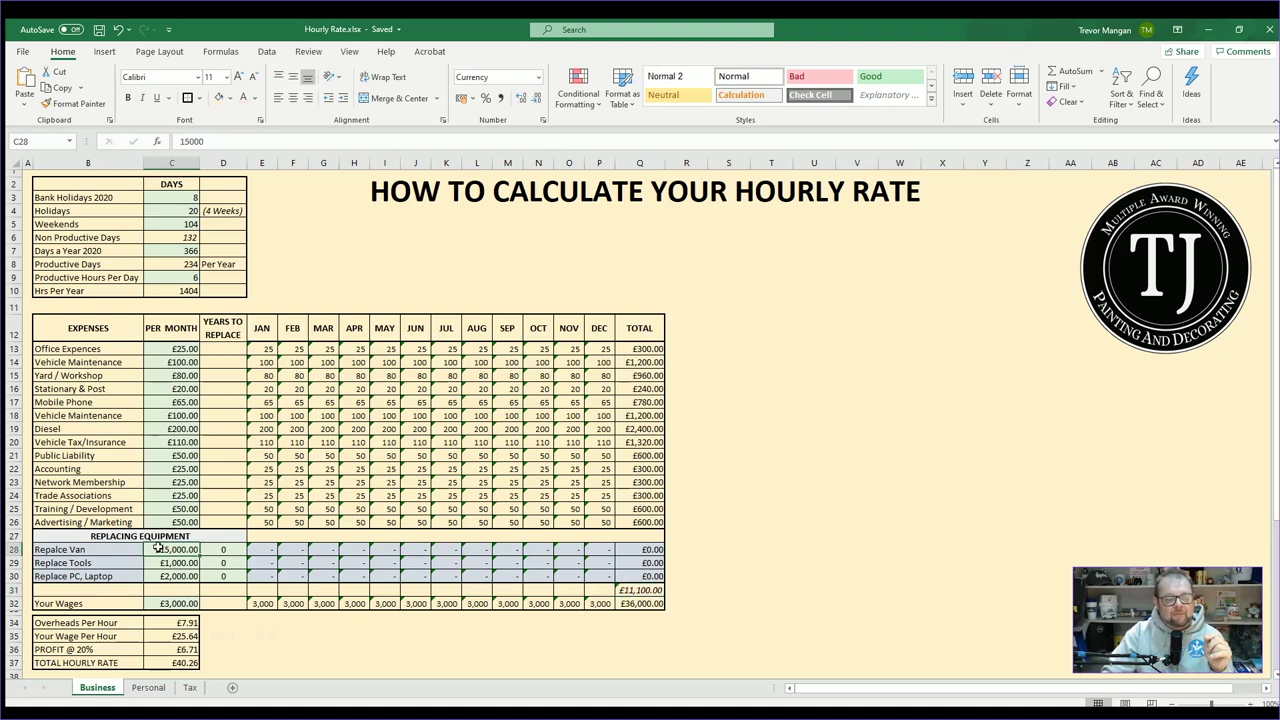
{"action": "left_click", "coordinate": [215, 548]}
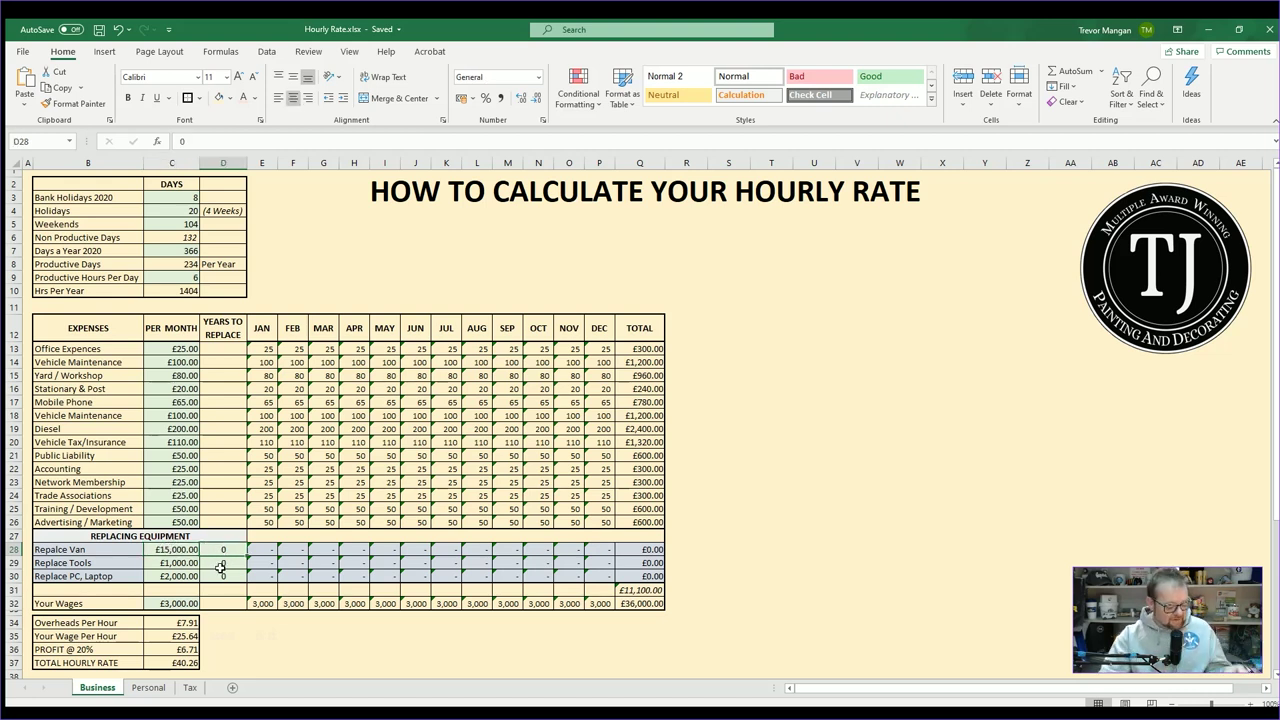
{"action": "type", "text": "5"}
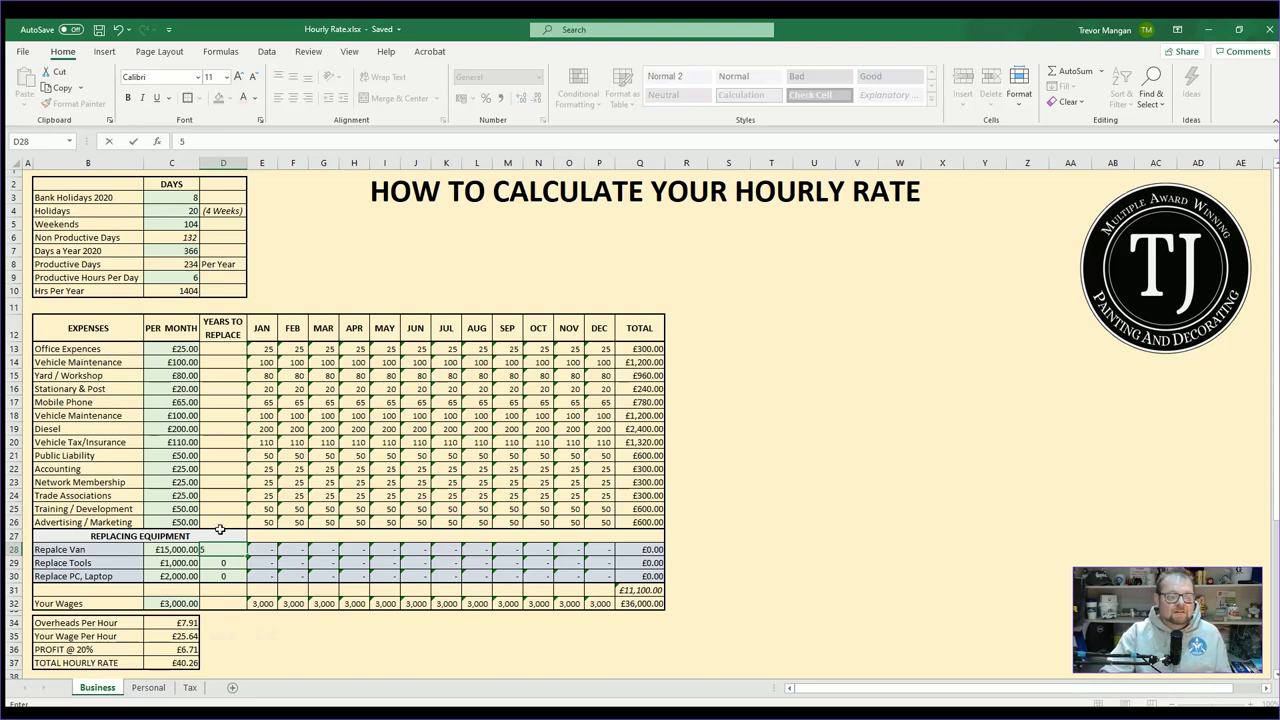
{"action": "key", "text": "Return"}
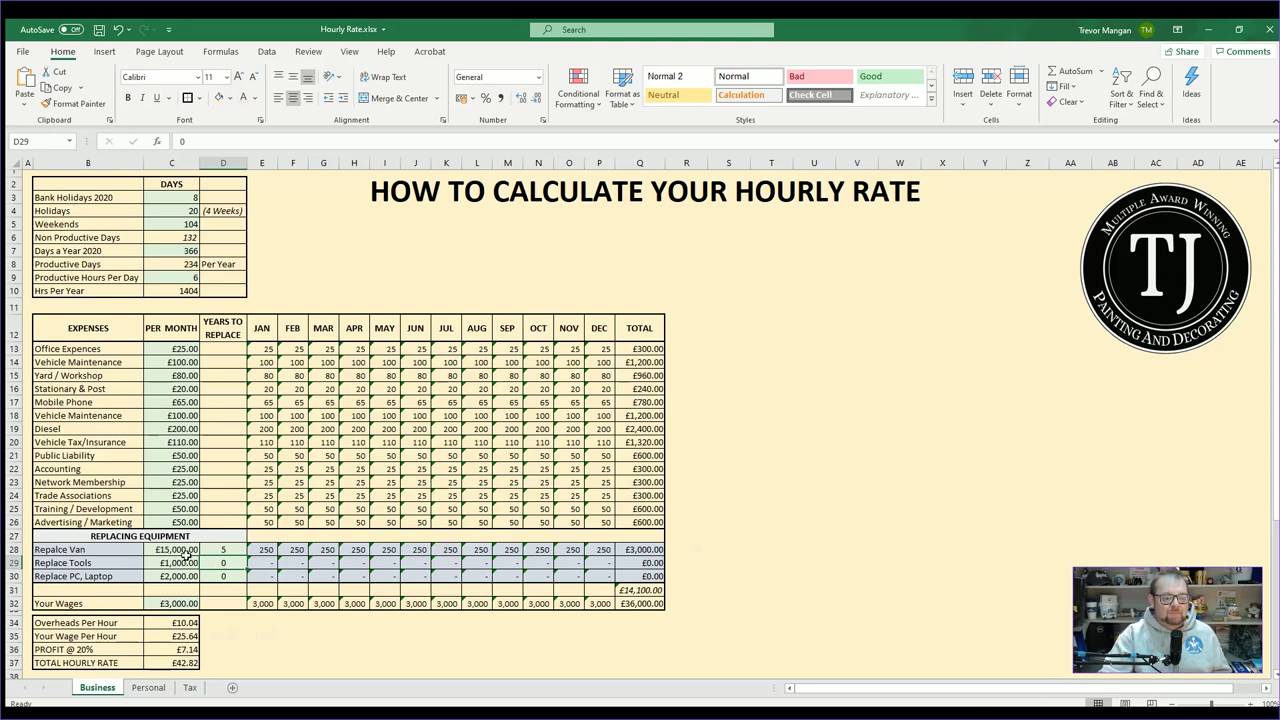
{"action": "type", "text": "1"}
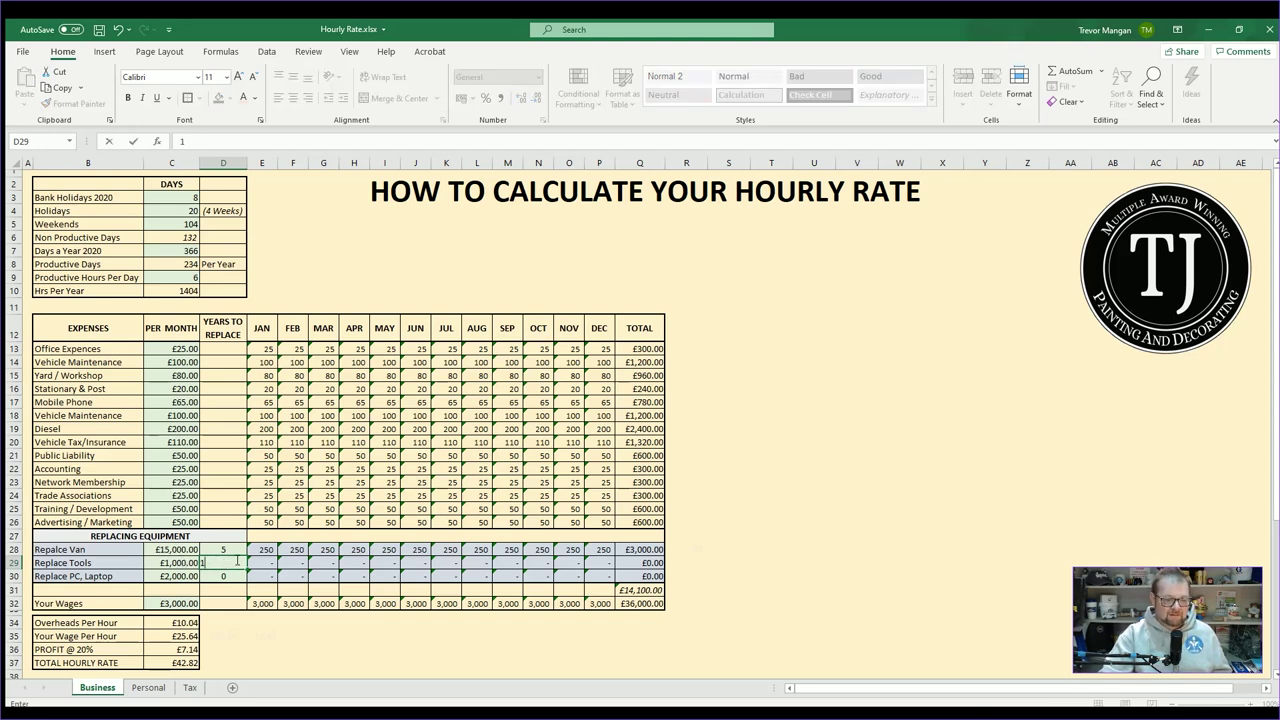
{"action": "left_click", "coordinate": [252, 560]}
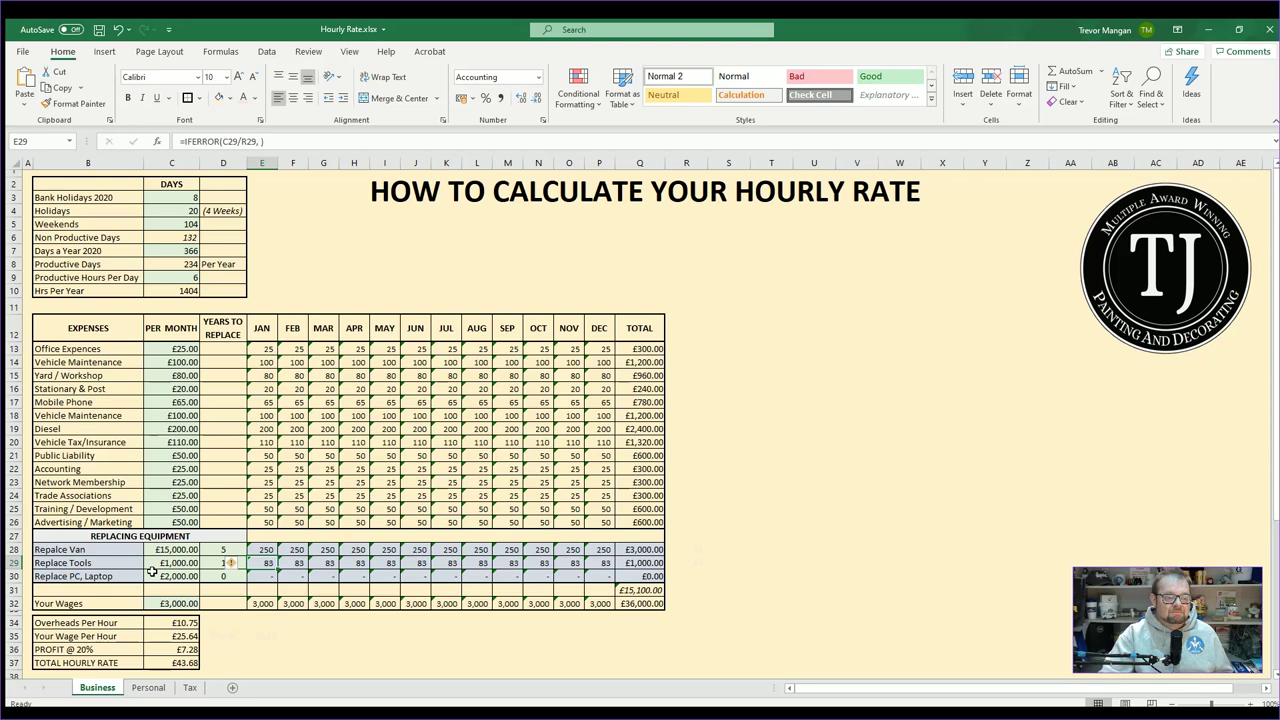
{"action": "left_click", "coordinate": [210, 576]}
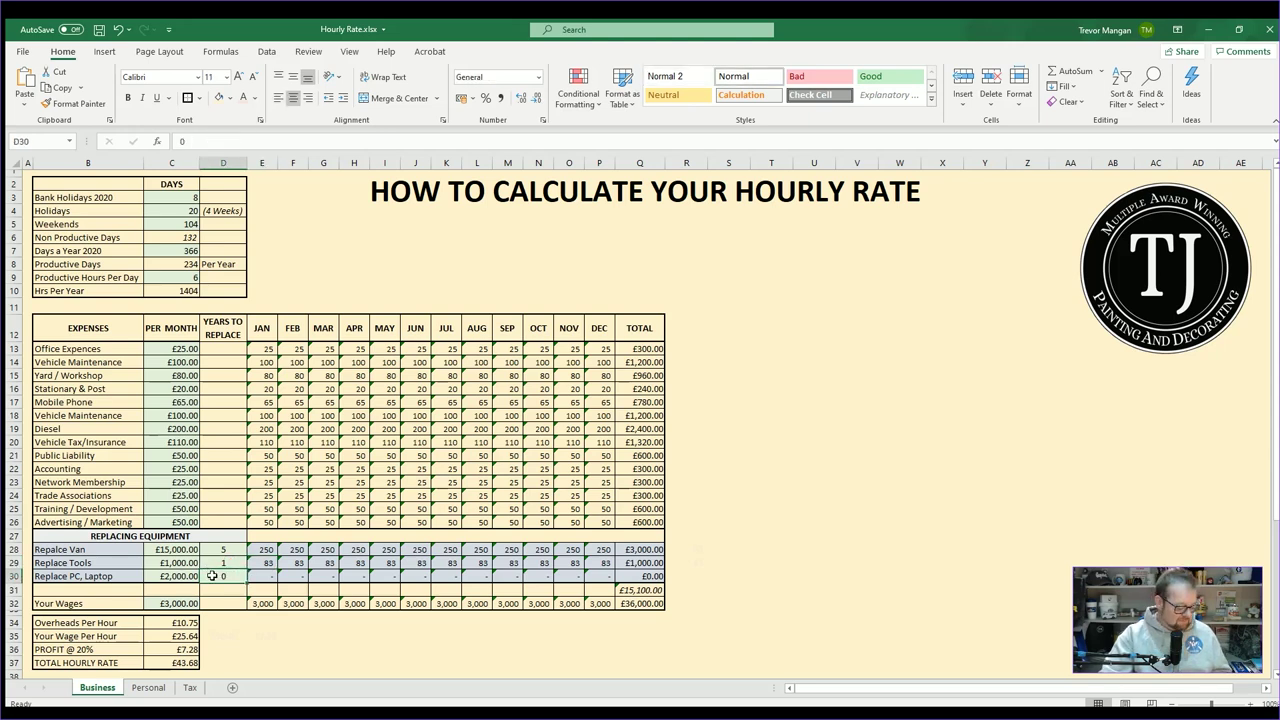
{"action": "type", "text": "3"}
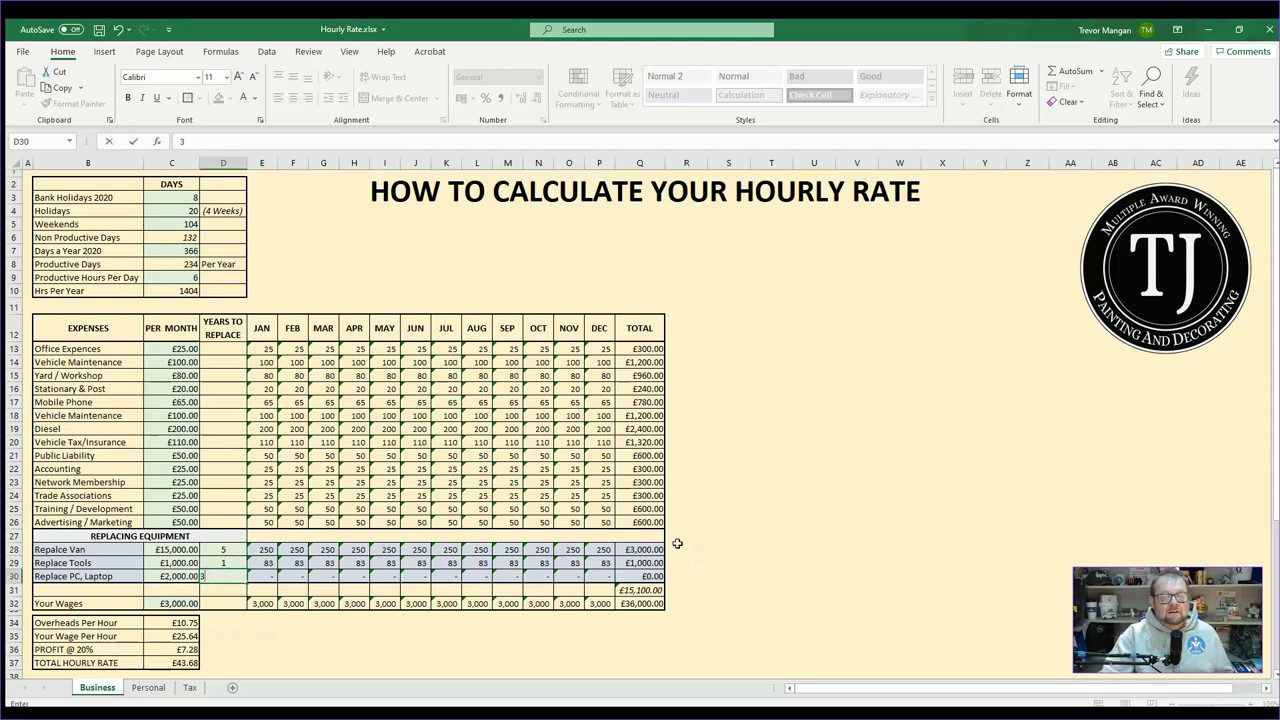
{"action": "left_click", "coordinate": [750, 534]}
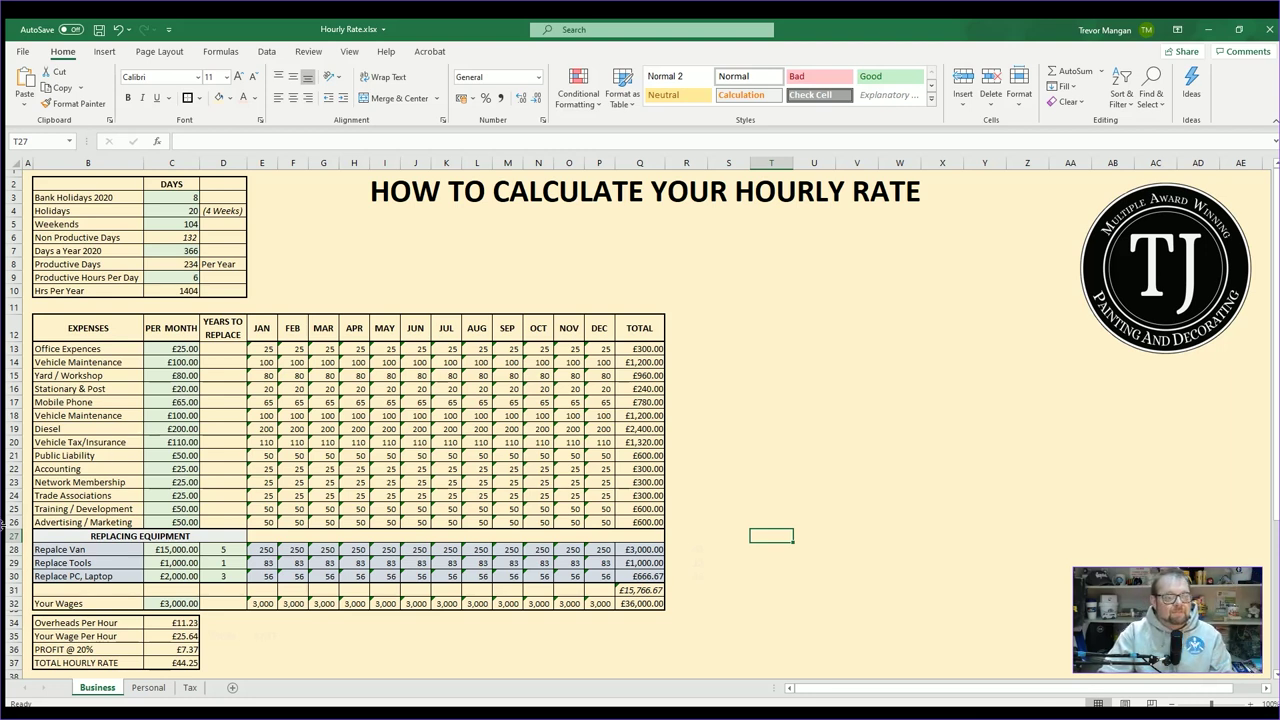
- Check the Personal sheet spending totals, then set monthly wages in C32 to 2500
{"action": "left_click", "coordinate": [152, 603]}
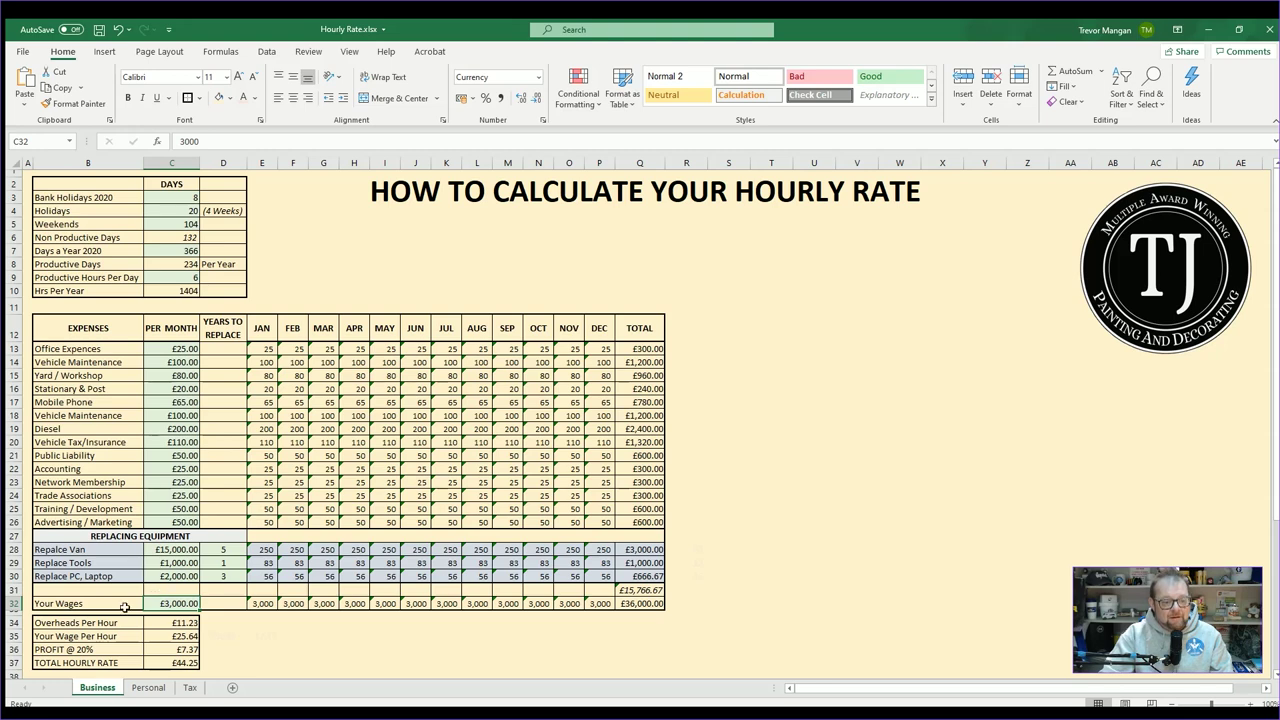
{"action": "left_click", "coordinate": [148, 687]}
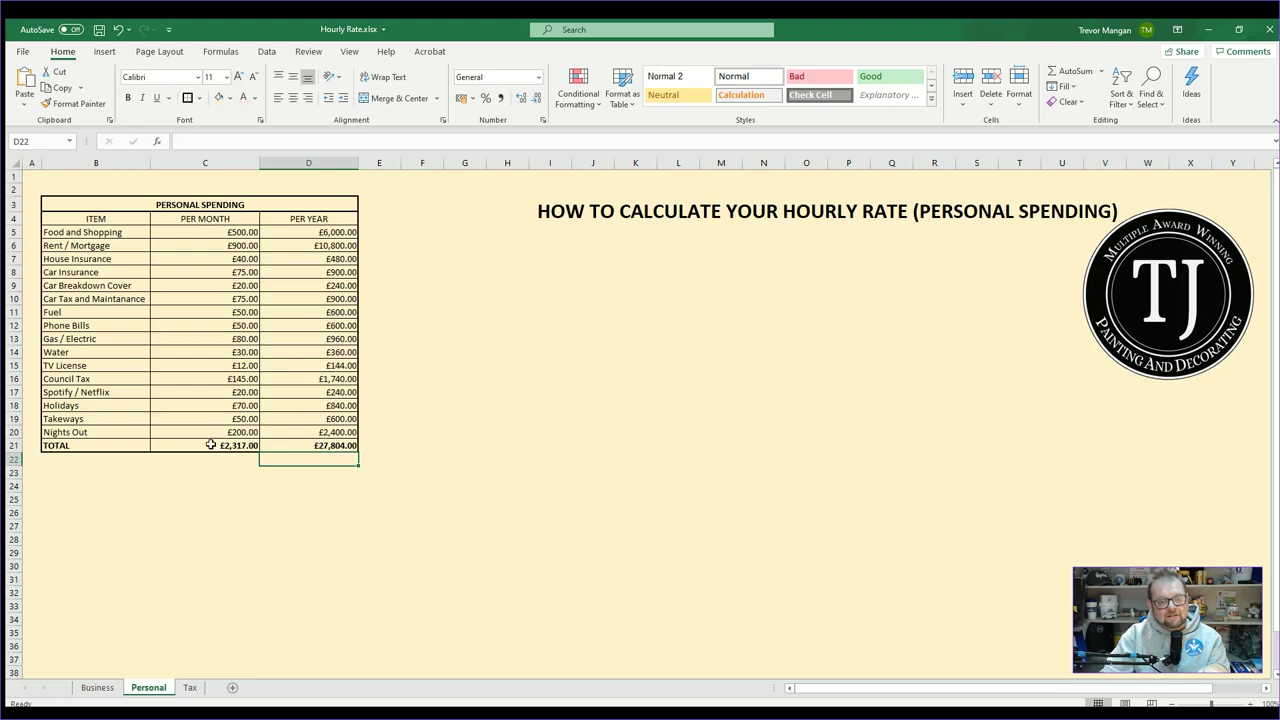
{"action": "left_click", "coordinate": [93, 689]}
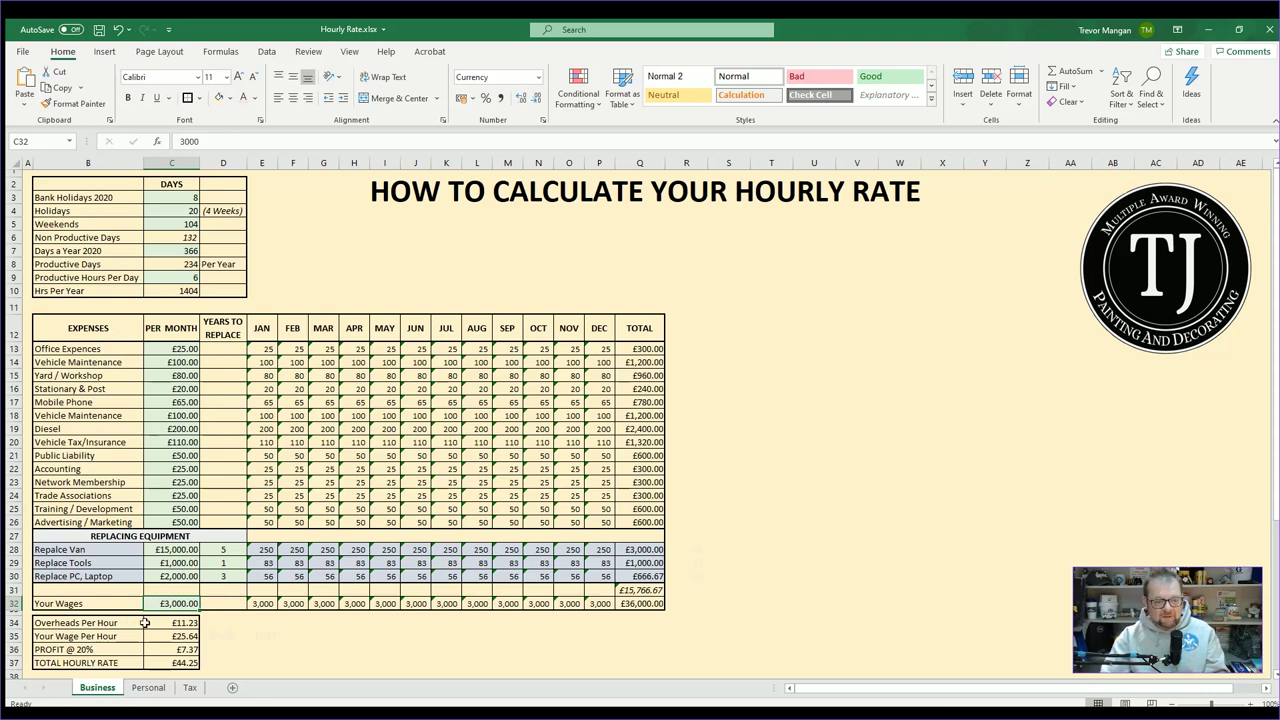
{"action": "type", "text": "2500"}
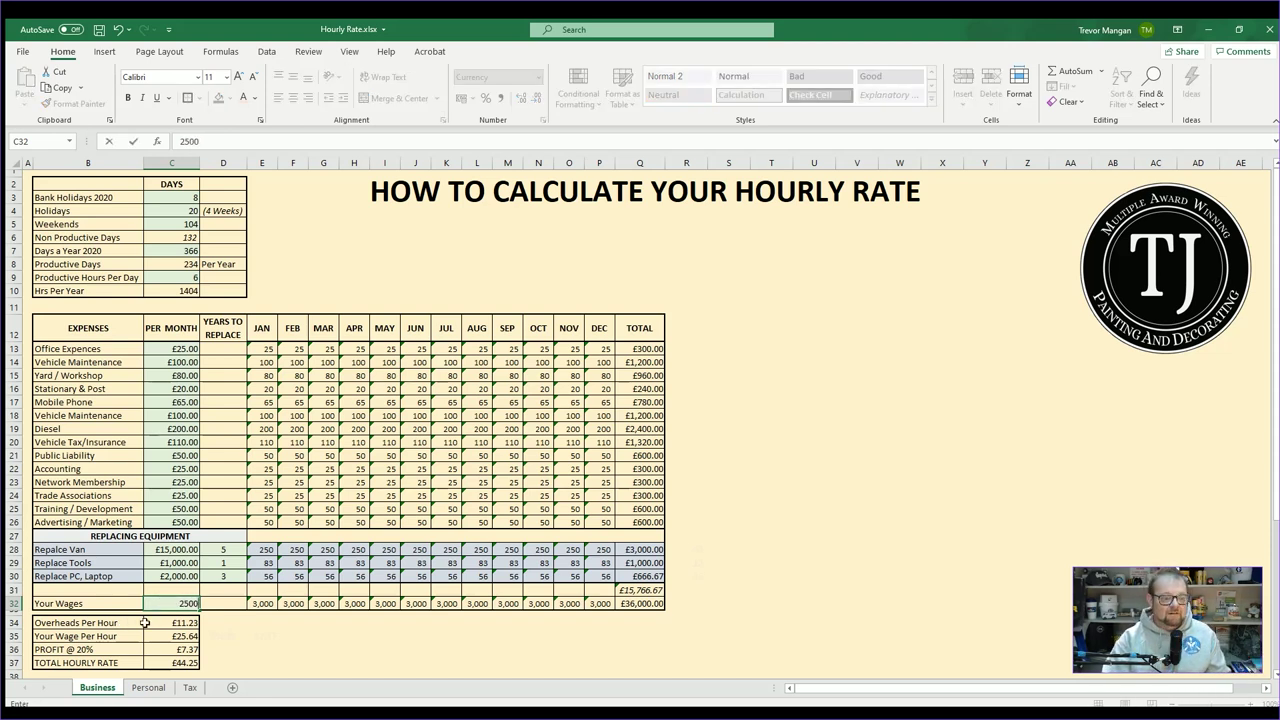
{"action": "left_click", "coordinate": [247, 621]}
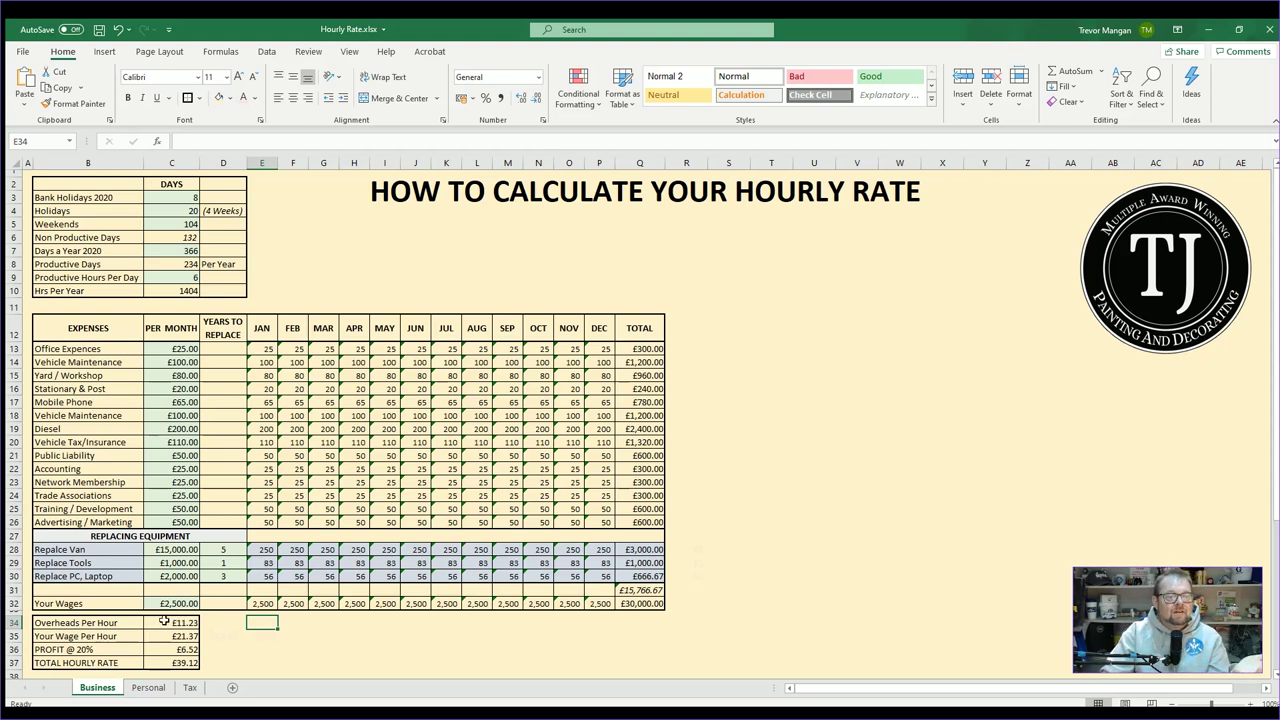
- Inspect the overheads per hour, 20% profit and total hourly rate formulas, and recheck the Personal sheet
{"action": "left_click", "coordinate": [163, 621]}
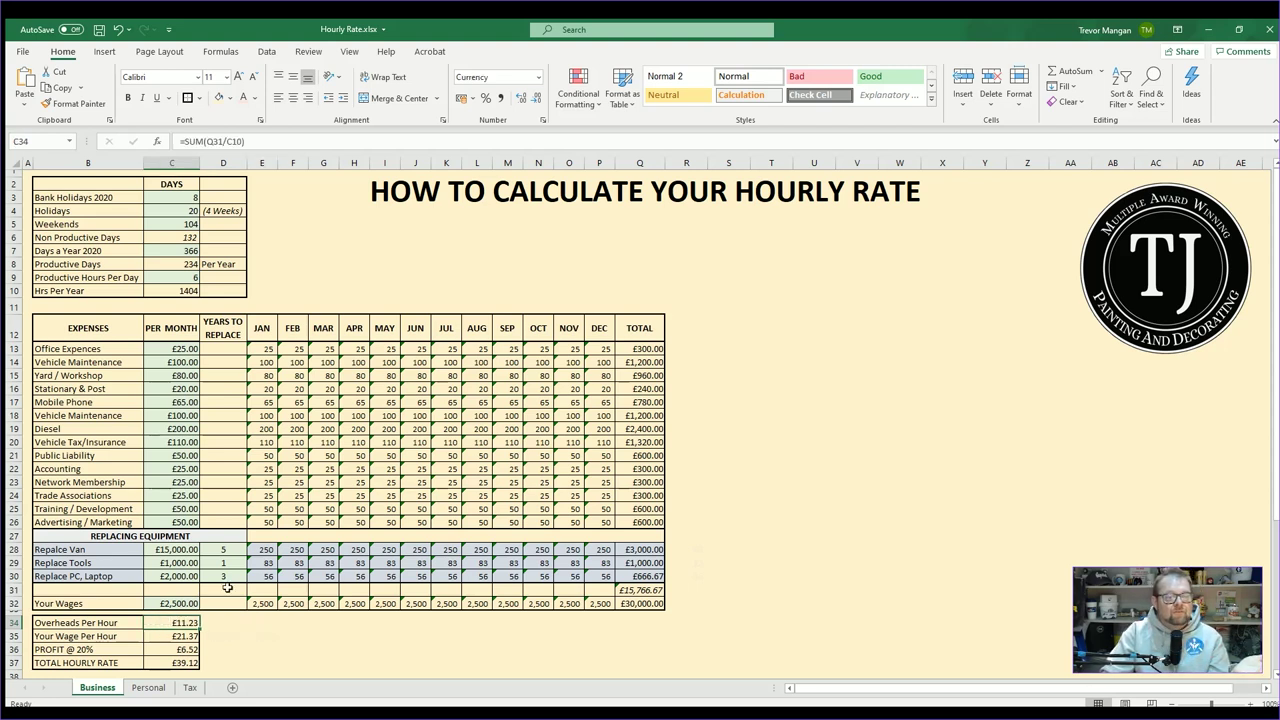
{"action": "left_click", "coordinate": [168, 648]}
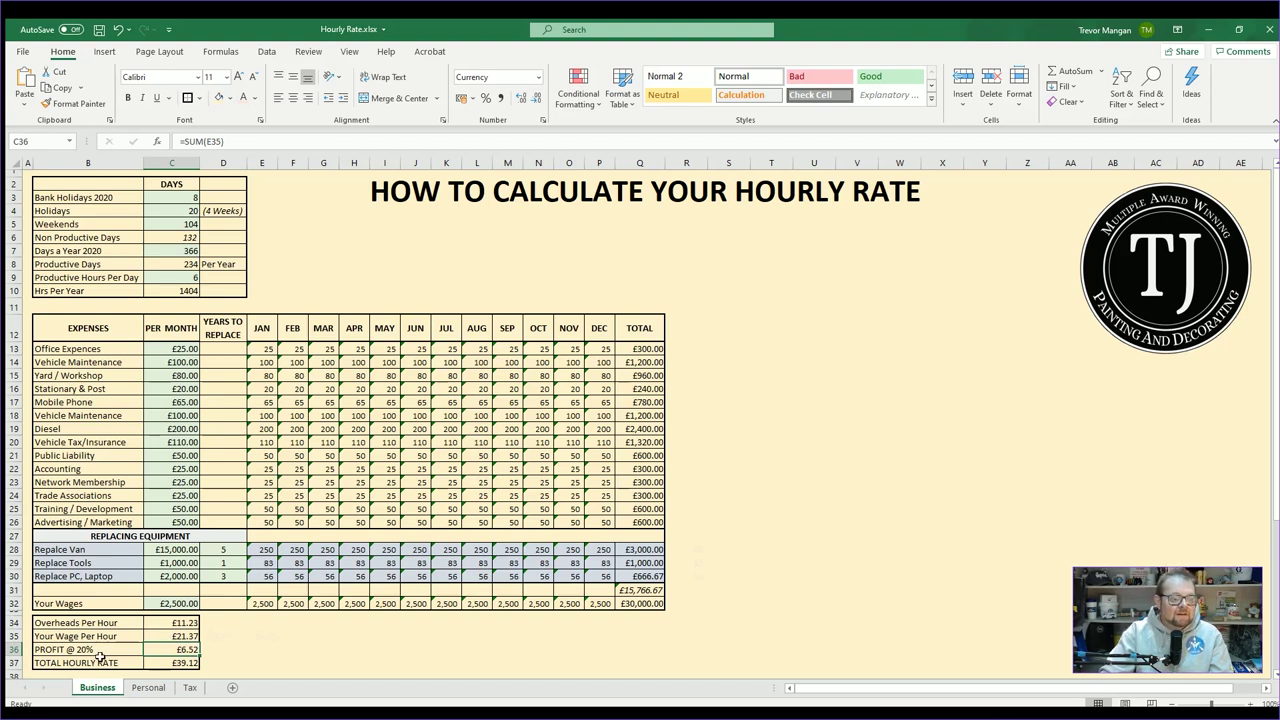
{"action": "left_click", "coordinate": [159, 659]}
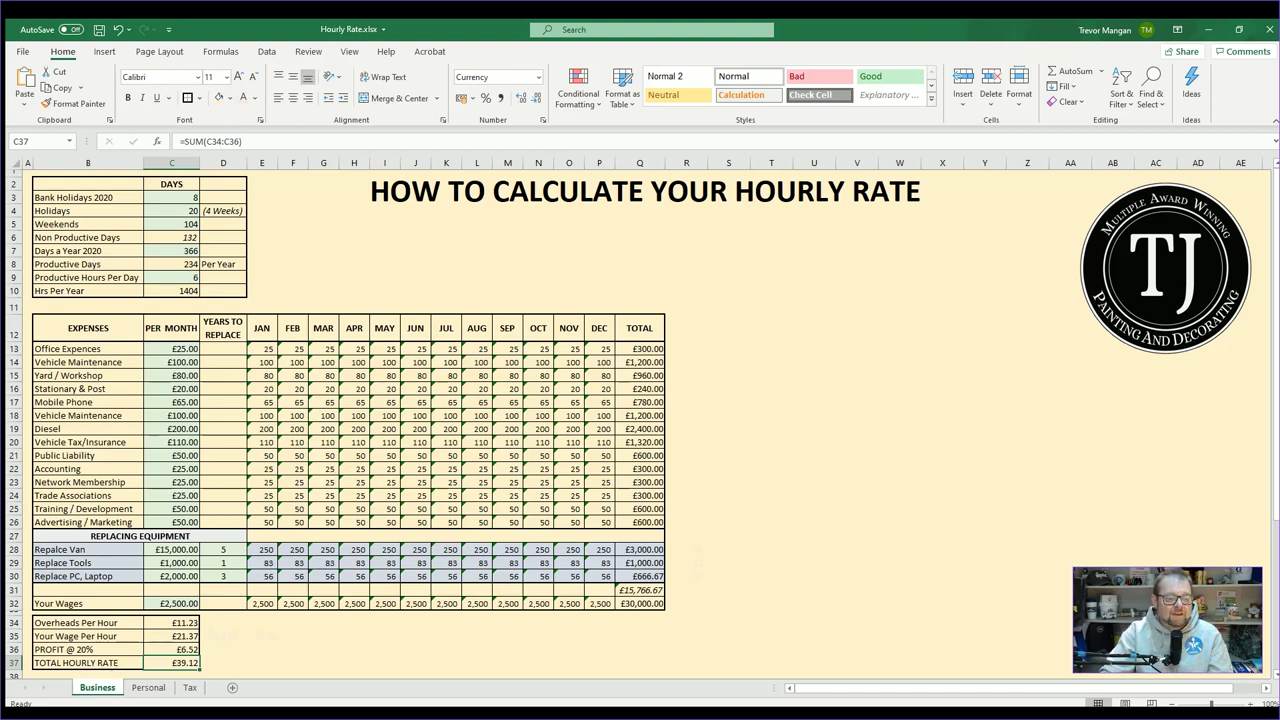
{"action": "left_click", "coordinate": [148, 687]}
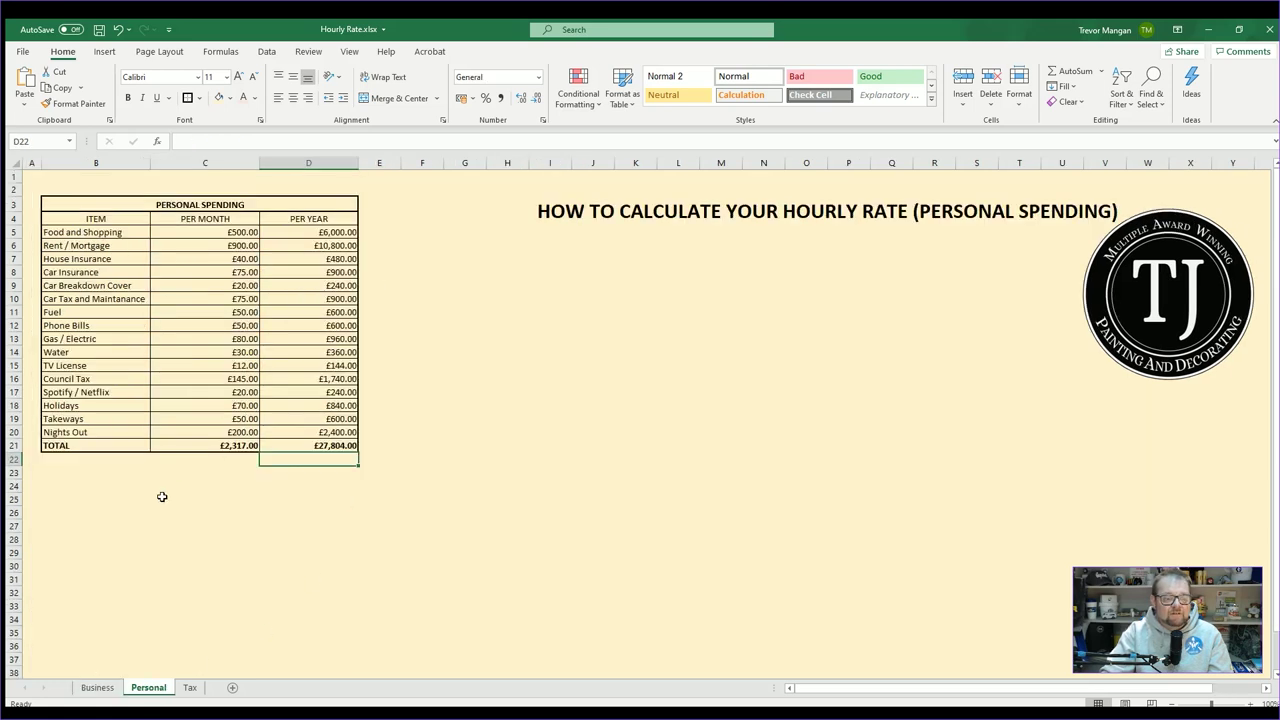
{"action": "left_click", "coordinate": [90, 687]}
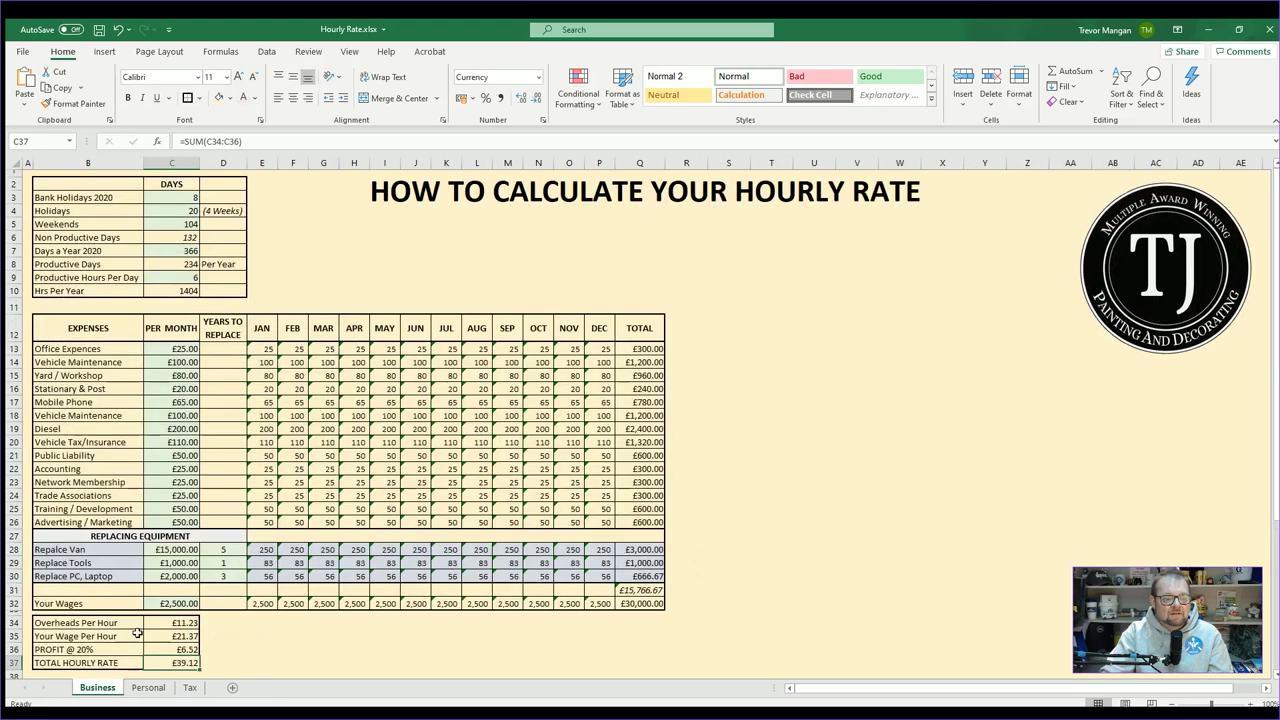
{"action": "left_click", "coordinate": [187, 687]}
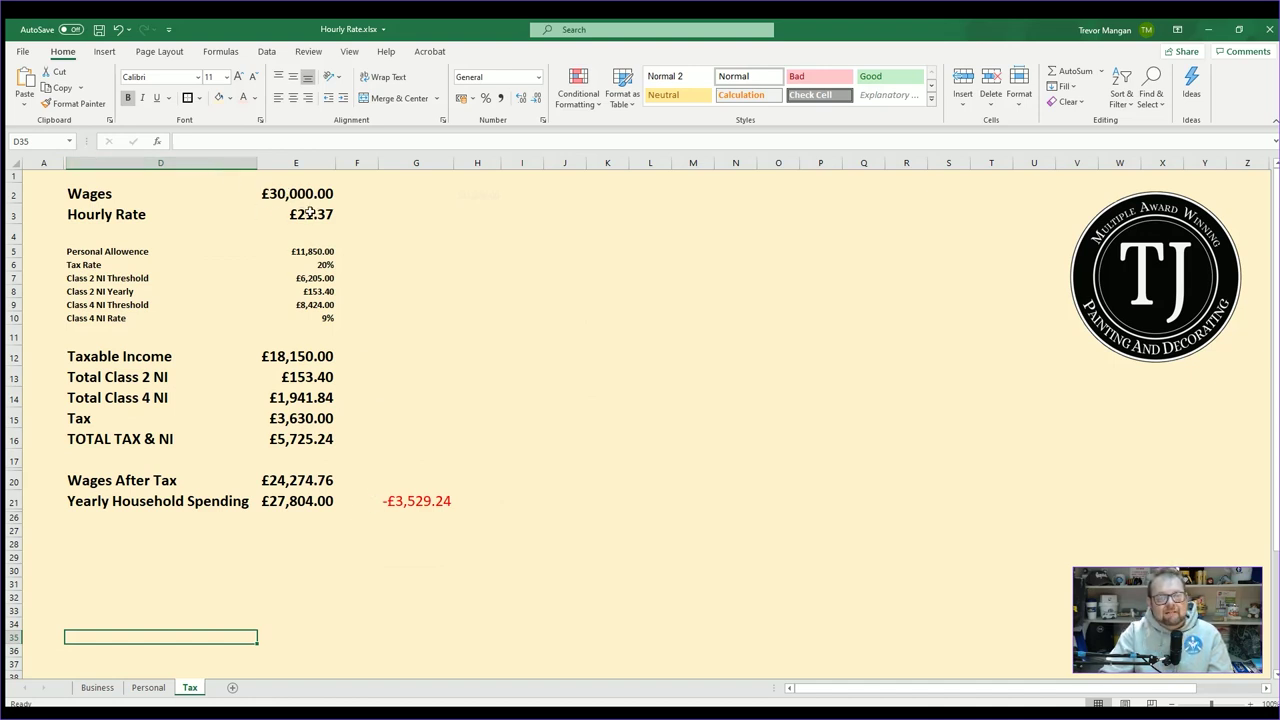
{"action": "left_click", "coordinate": [310, 212]}
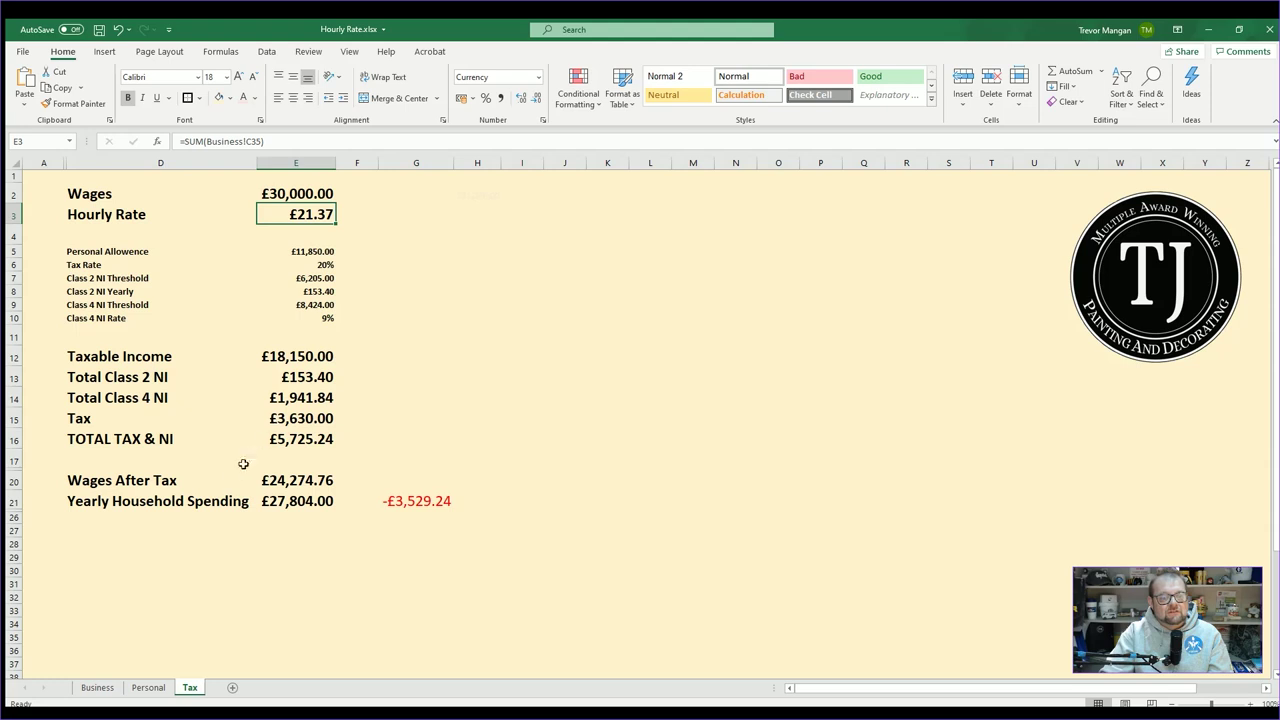
{"action": "left_click", "coordinate": [406, 496]}
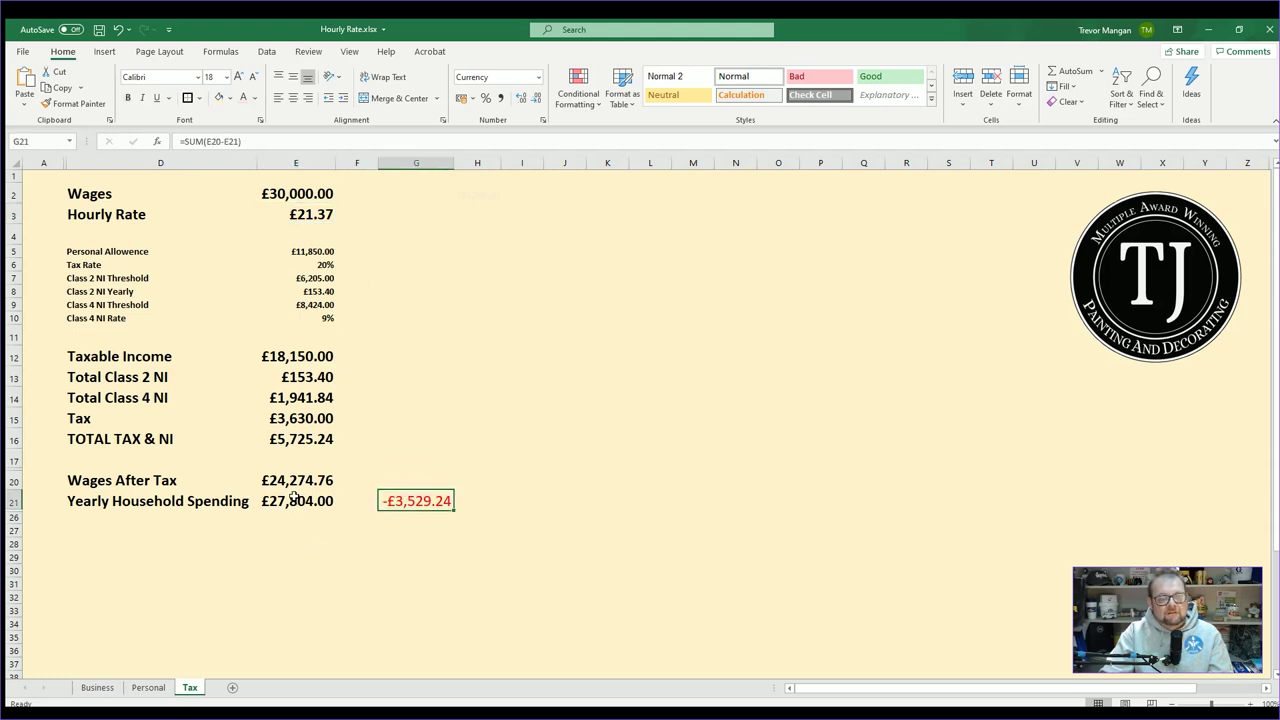
{"action": "left_click", "coordinate": [281, 496]}
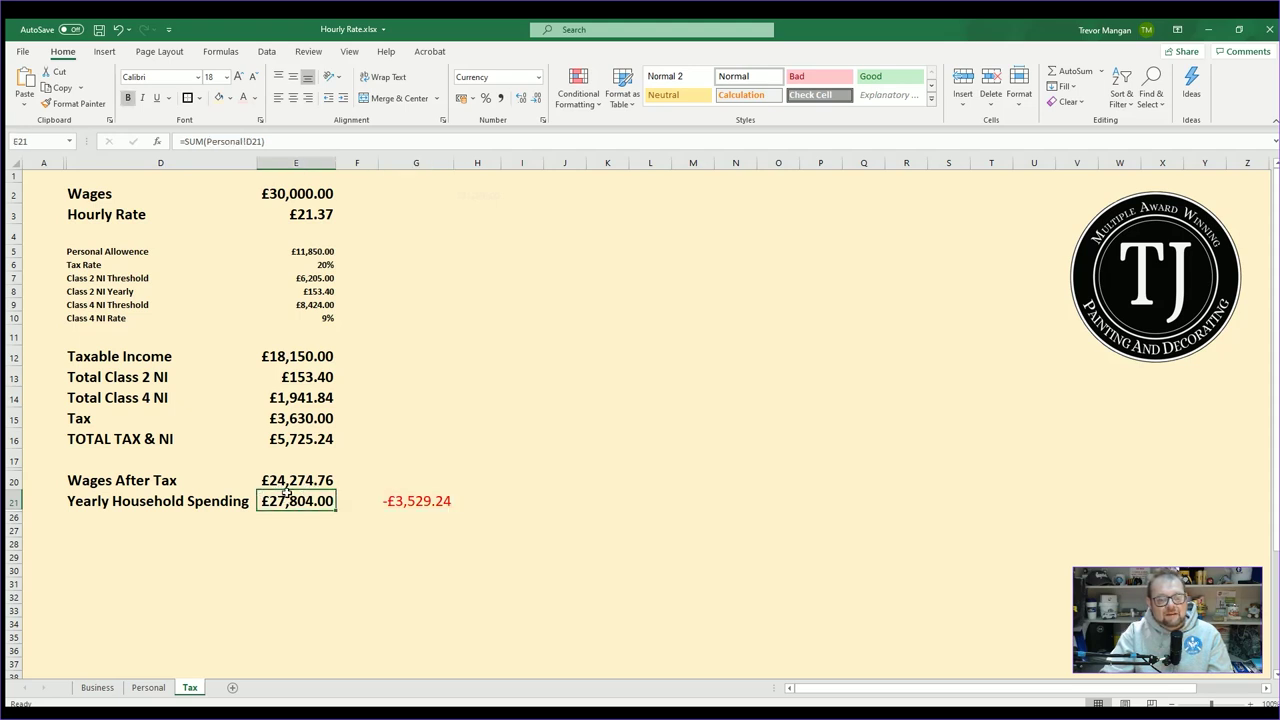
{"action": "left_click", "coordinate": [290, 476]}
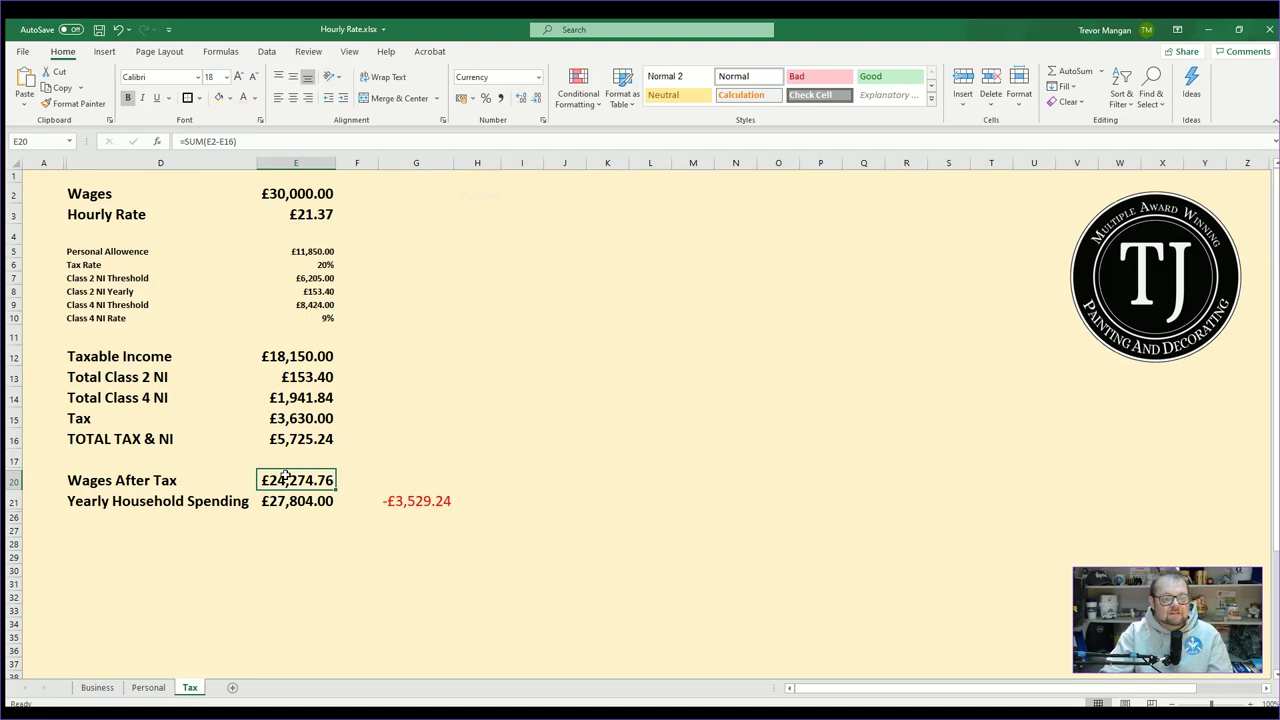
{"action": "left_click", "coordinate": [98, 687]}
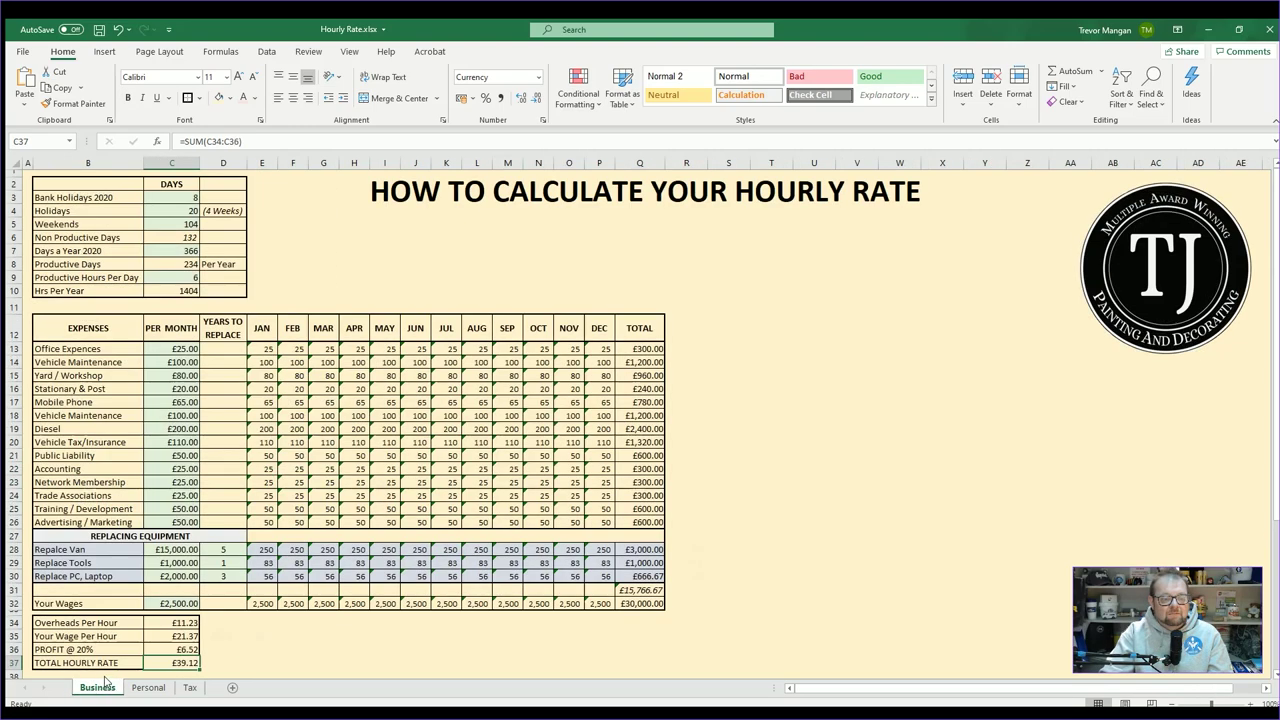
- Set monthly wages to £2,700 and compare after-tax wages with household spending on the Tax sheet
{"action": "left_click", "coordinate": [176, 597]}
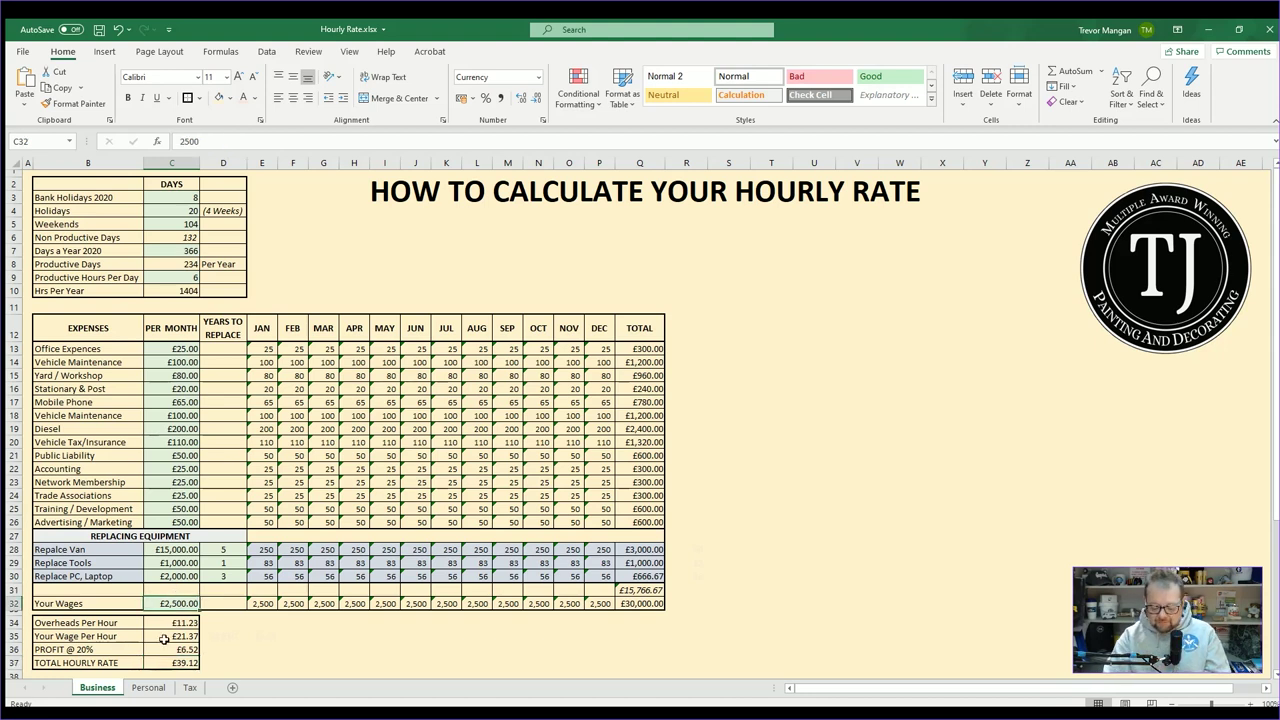
{"action": "type", "text": "2700"}
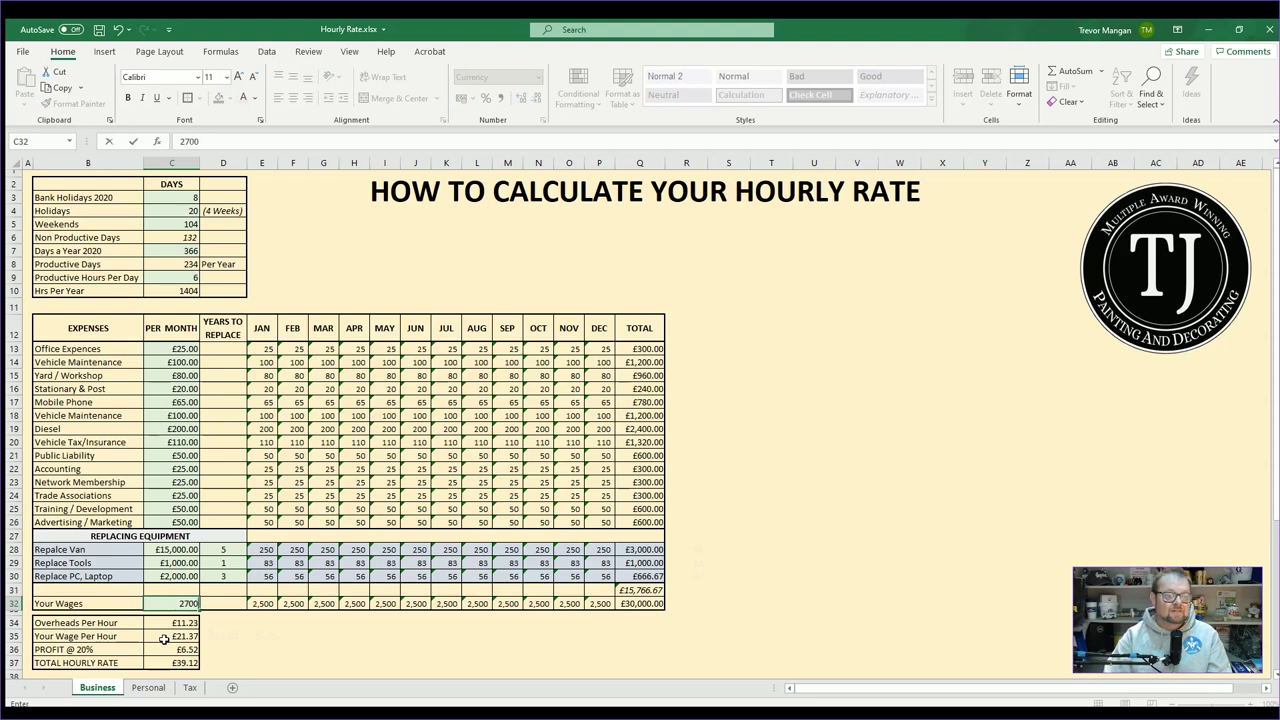
{"action": "left_click", "coordinate": [320, 632]}
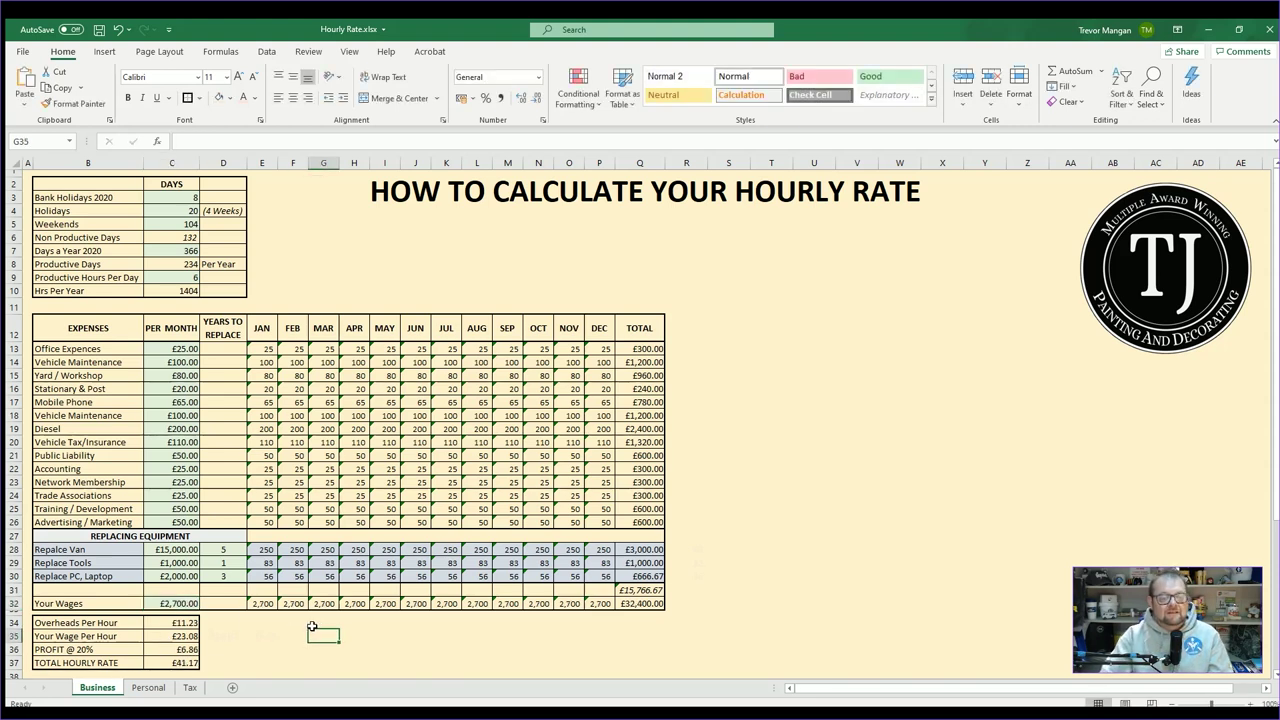
{"action": "left_click", "coordinate": [189, 687]}
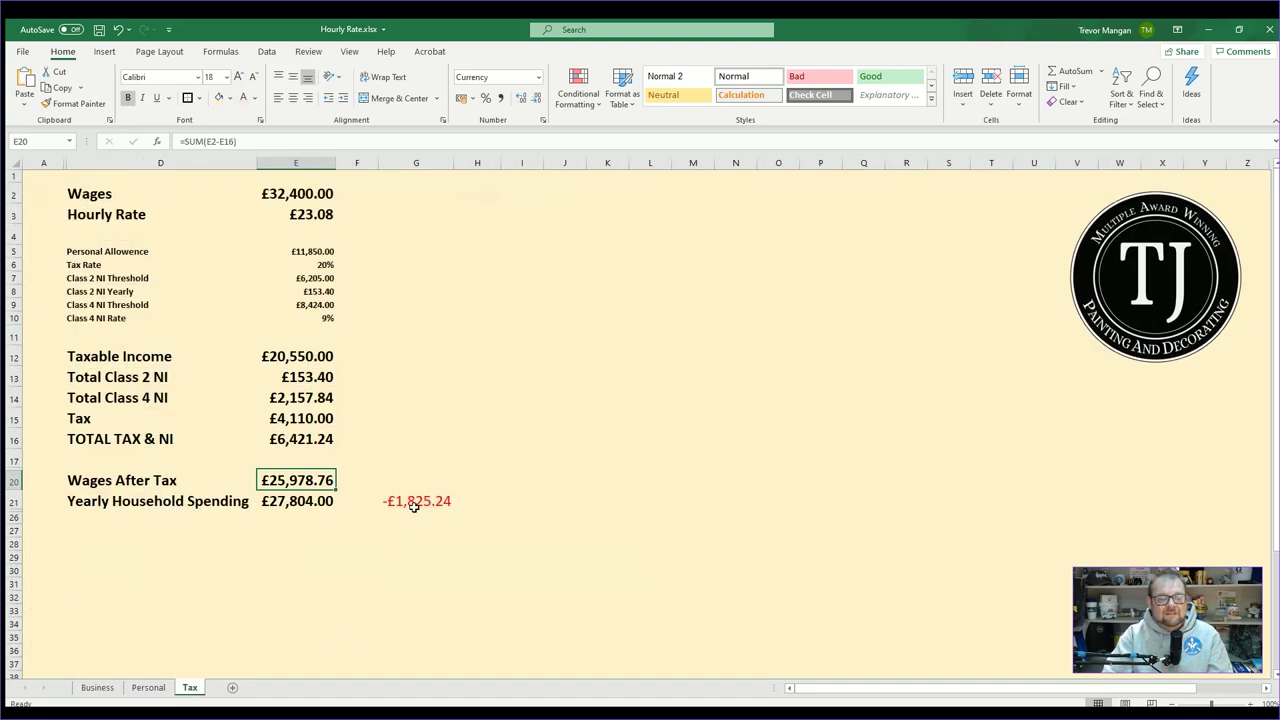
{"action": "left_click", "coordinate": [105, 689]}
- Raise monthly wages to £2,900 and check the remaining after-tax shortfall
{"action": "left_click", "coordinate": [170, 600]}
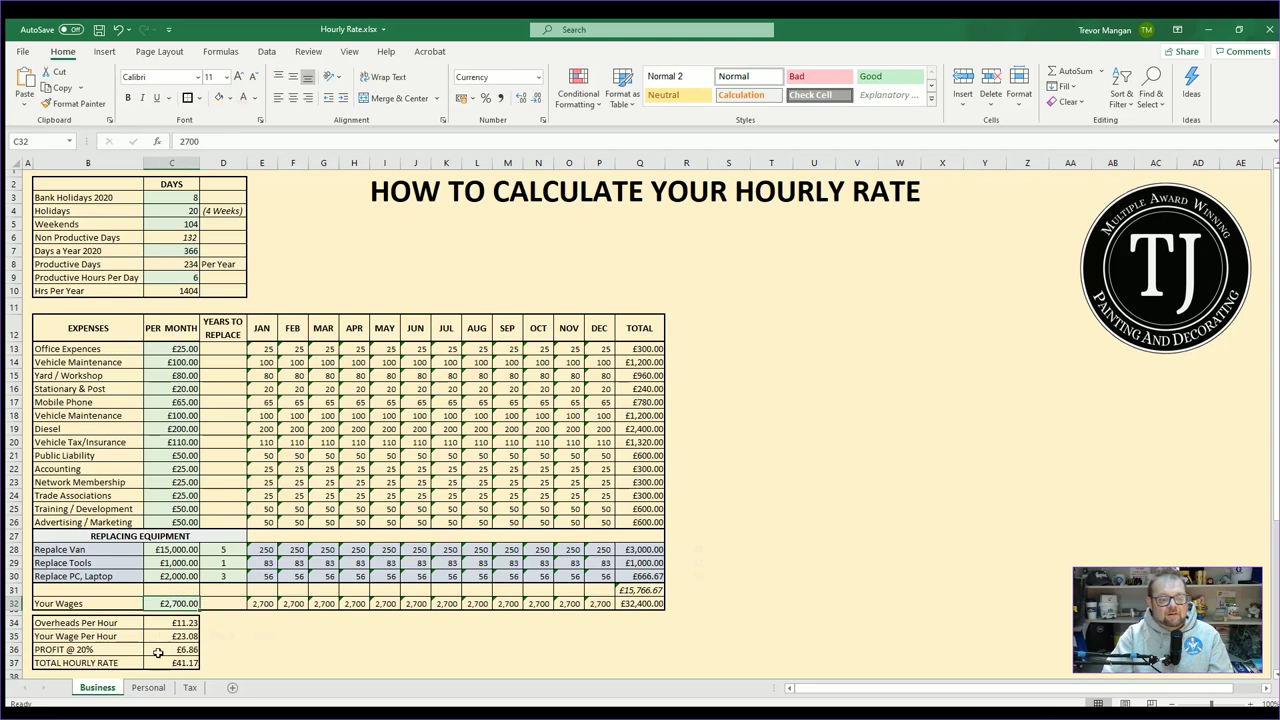
{"action": "type", "text": "2900"}
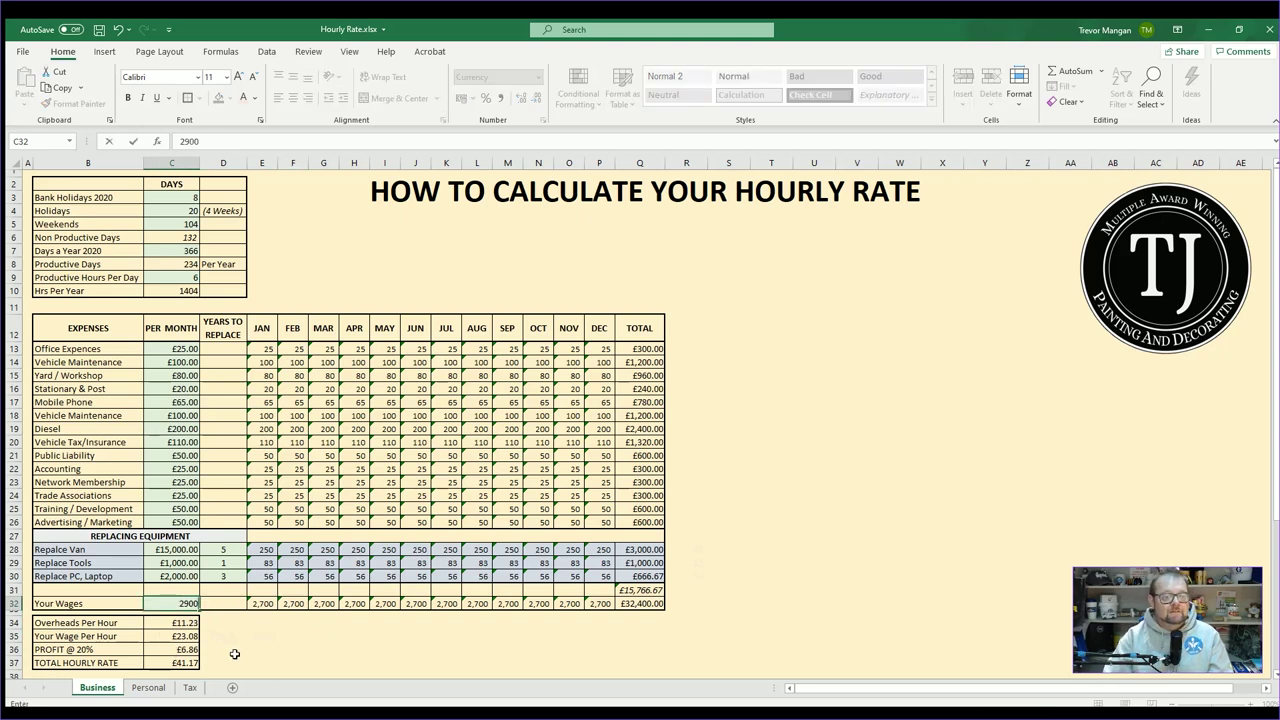
{"action": "left_click", "coordinate": [228, 636]}
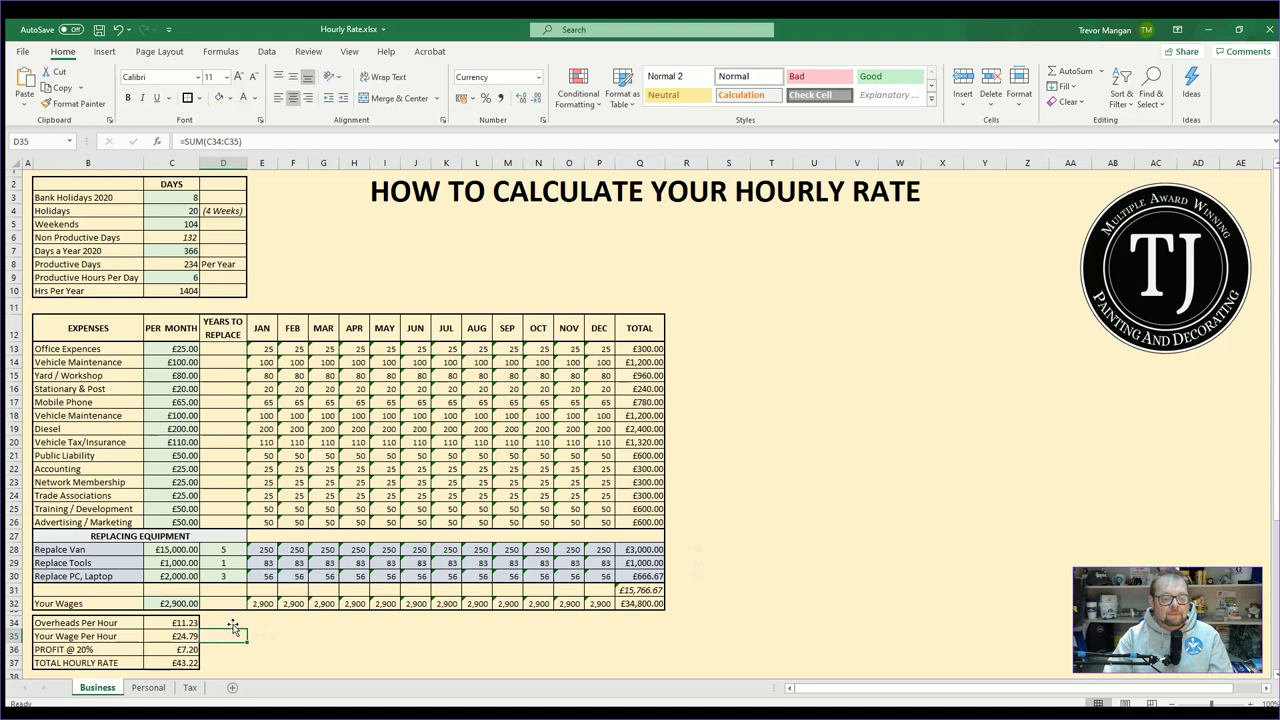
{"action": "left_click", "coordinate": [189, 687]}
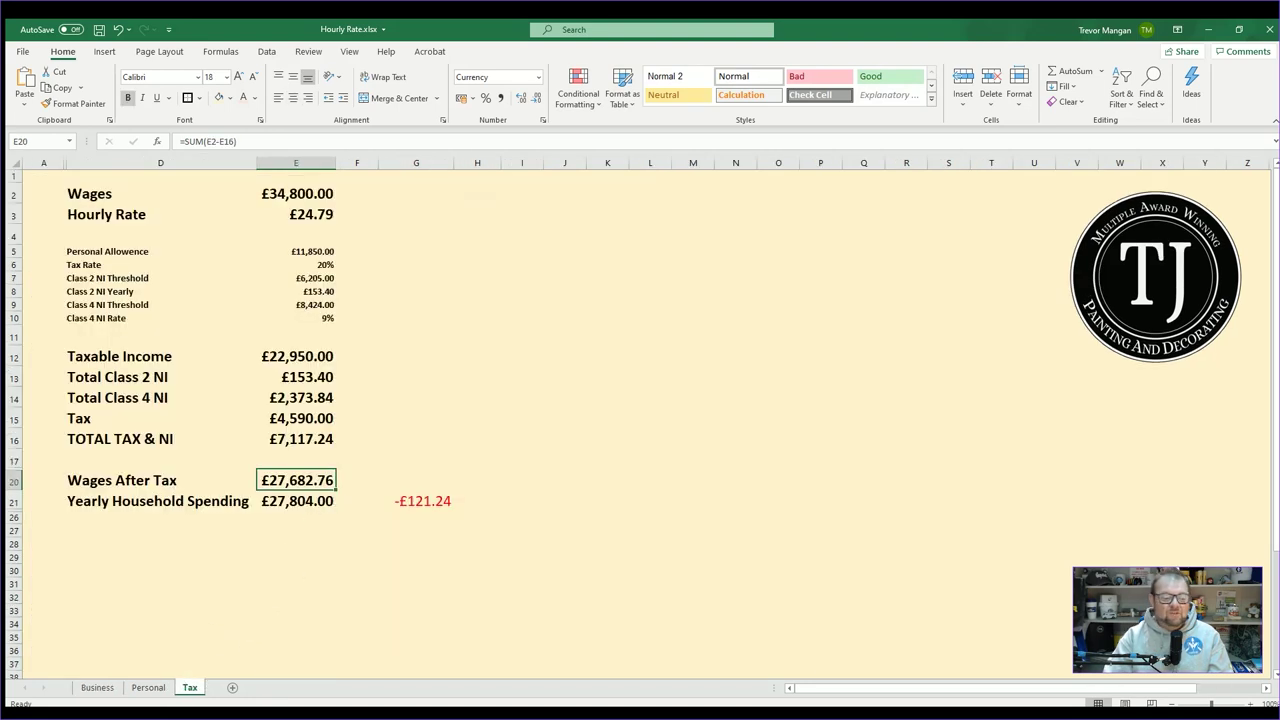
{"action": "left_click", "coordinate": [97, 687]}
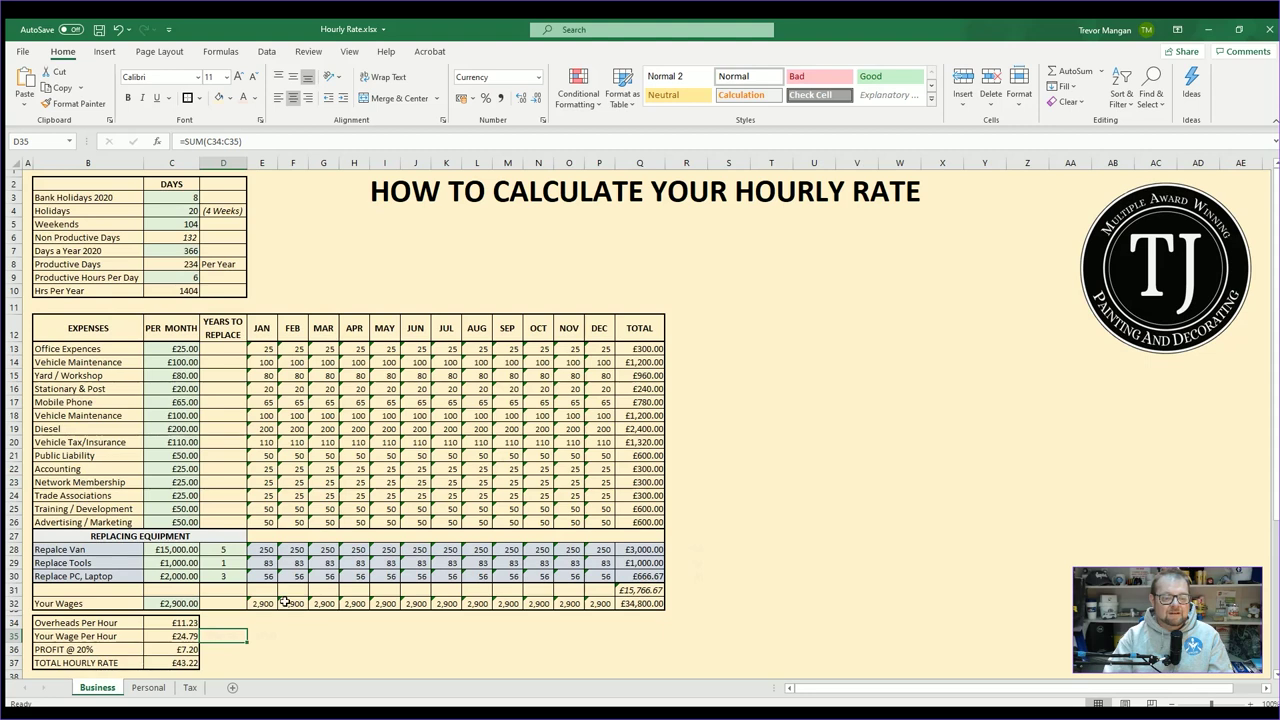
- Raise monthly wages to £2,950 and compare after-tax wages with household spending again
{"action": "left_click", "coordinate": [158, 604]}
{"action": "type", "text": "2950"}
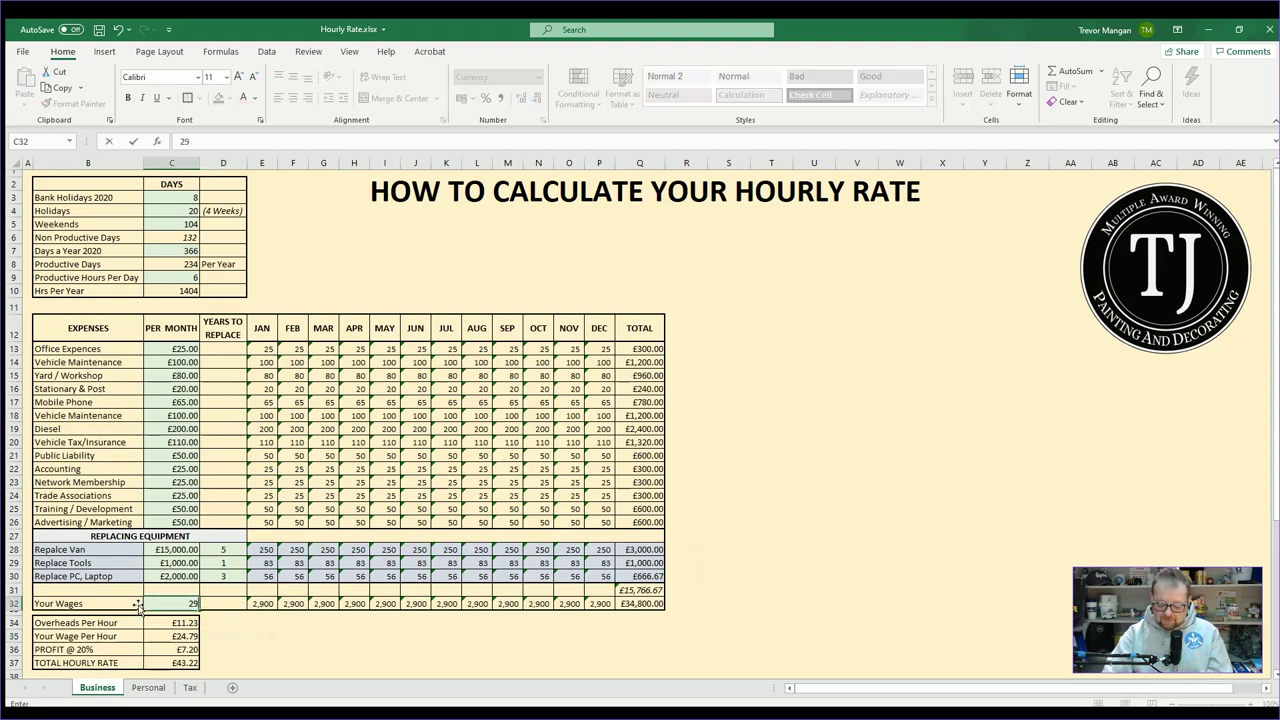
{"action": "left_click", "coordinate": [312, 621]}
{"action": "left_click", "coordinate": [189, 687]}
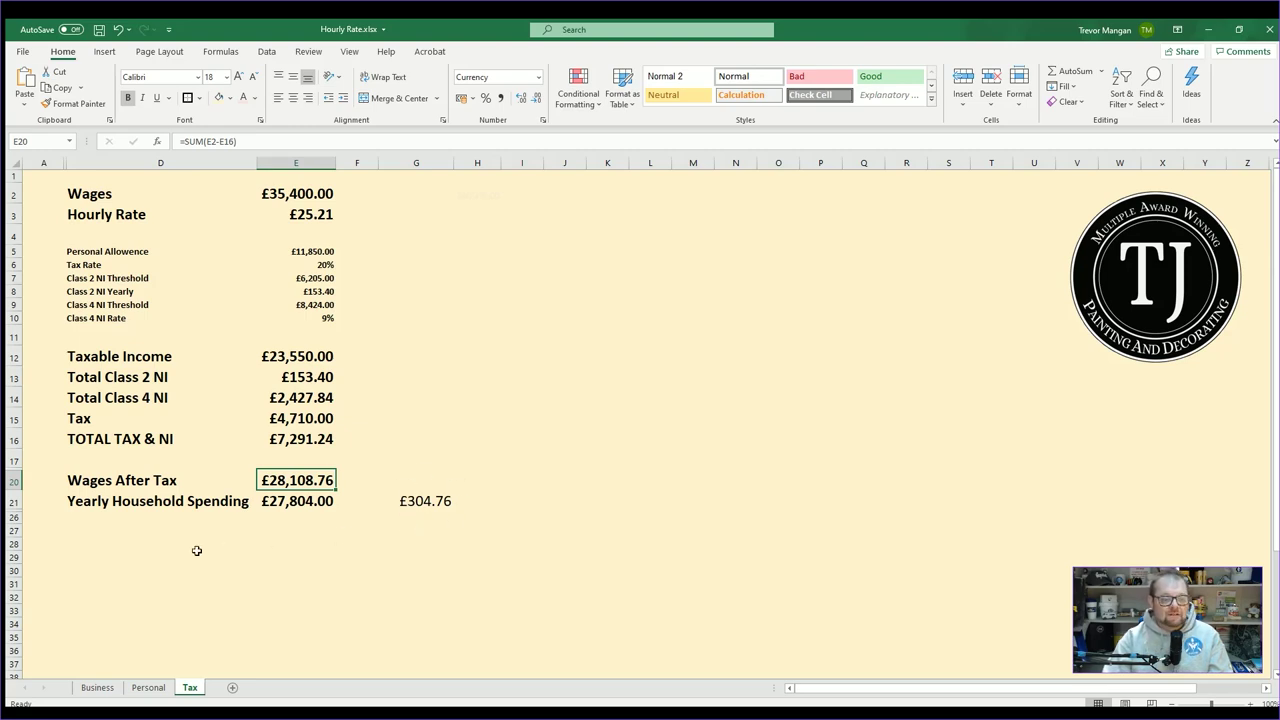
{"action": "left_click", "coordinate": [97, 687]}
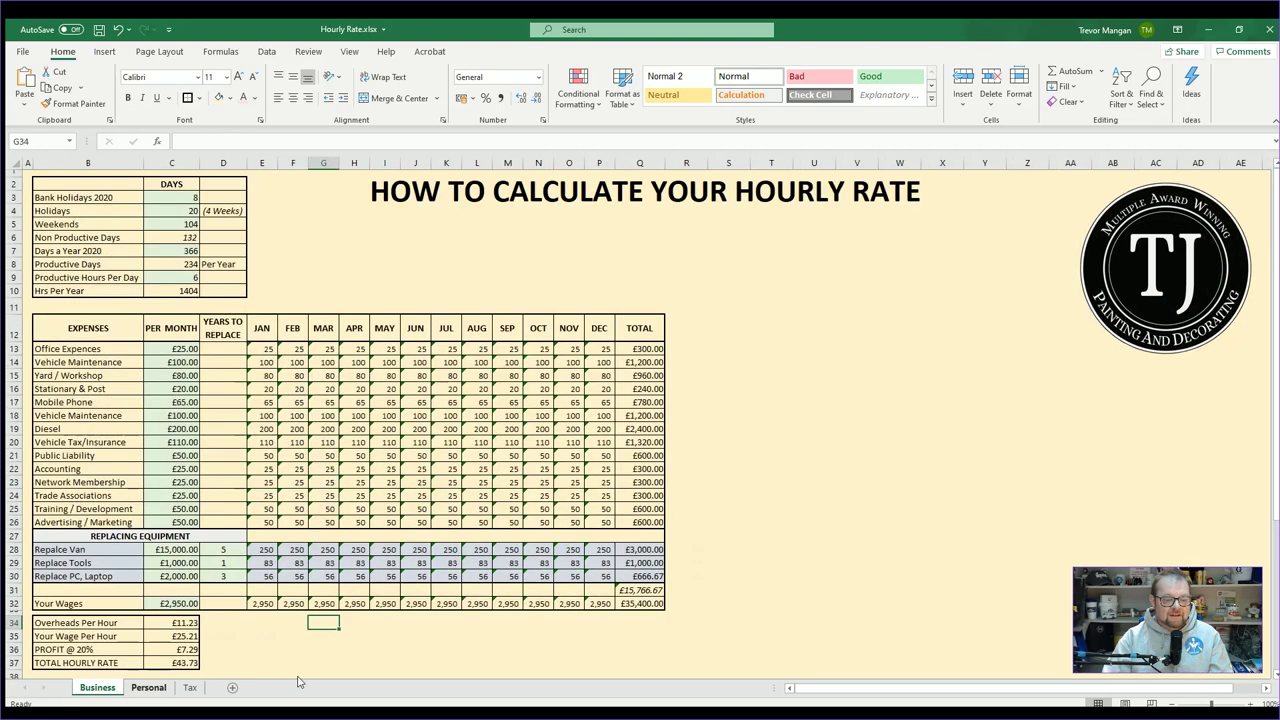
- Set monthly wages to £3,000 and confirm the £730.76 after-tax surplus on the Tax sheet
{"action": "left_click", "coordinate": [172, 602]}
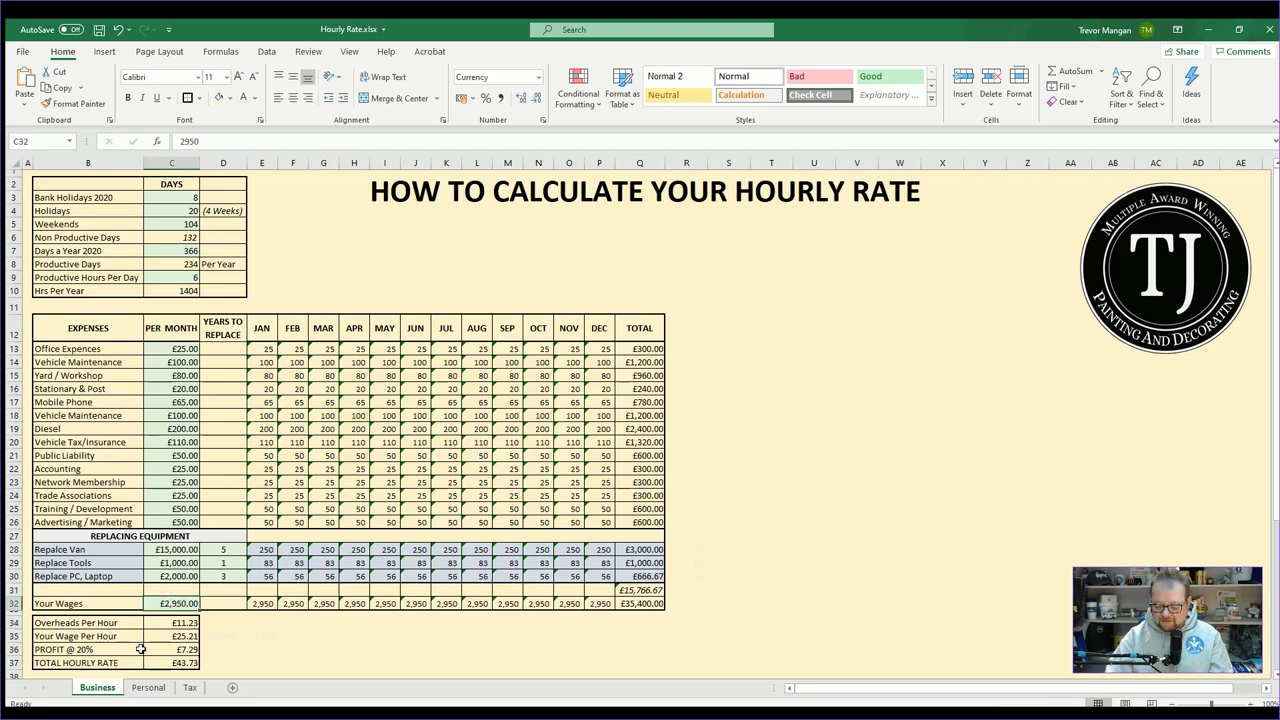
{"action": "type", "text": "3,"}
{"action": "type", "text": "000"}
{"action": "left_click", "coordinate": [293, 649]}
{"action": "left_click", "coordinate": [189, 687]}
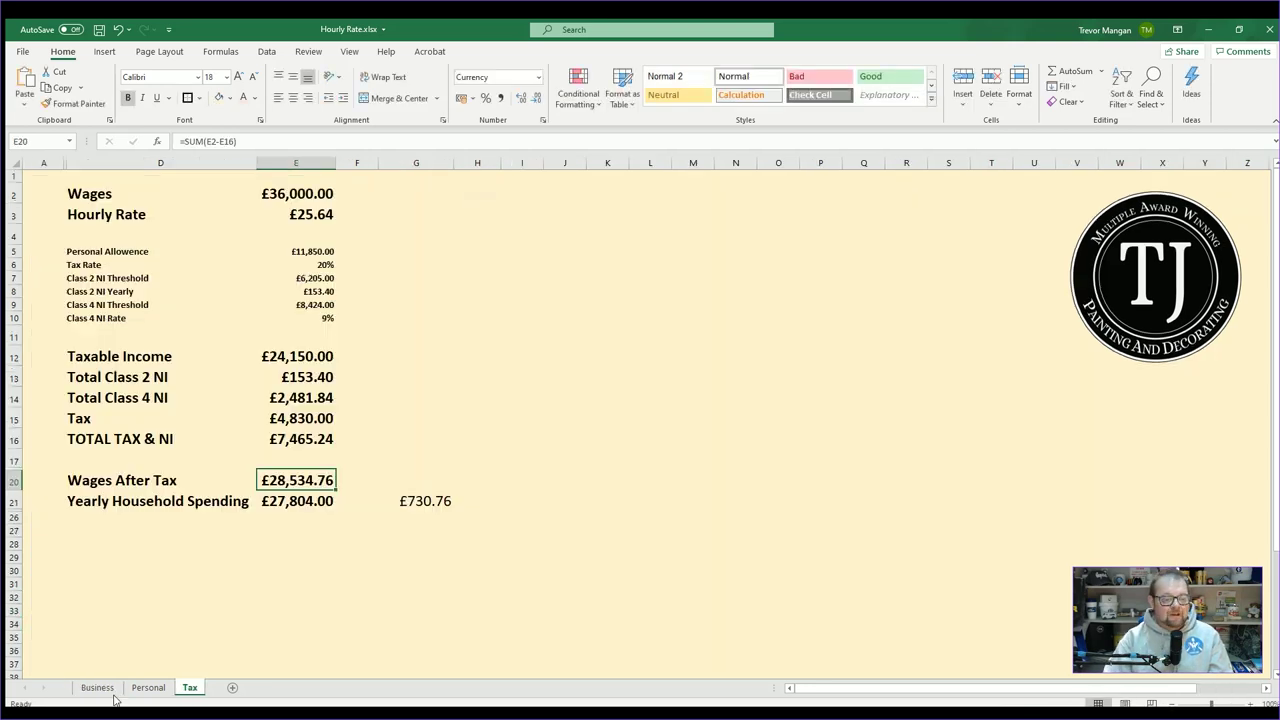
{"action": "left_click", "coordinate": [97, 687]}
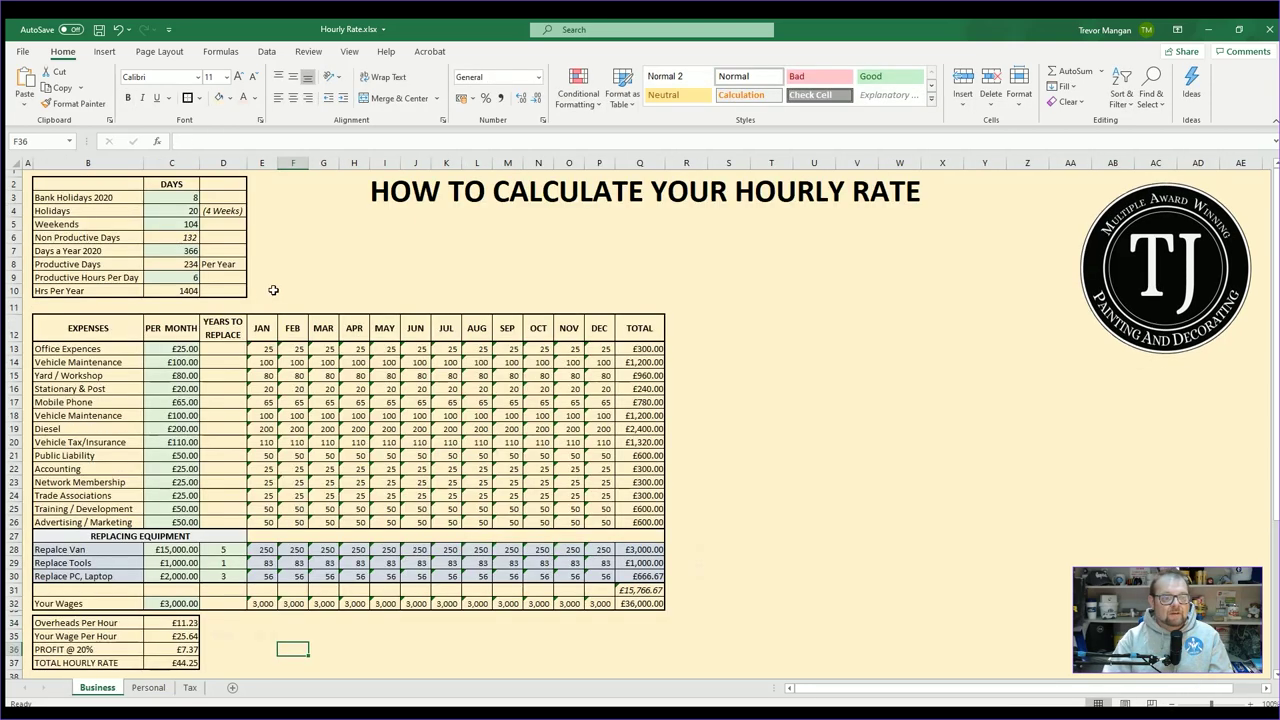
{"action": "left_click", "coordinate": [170, 662]}
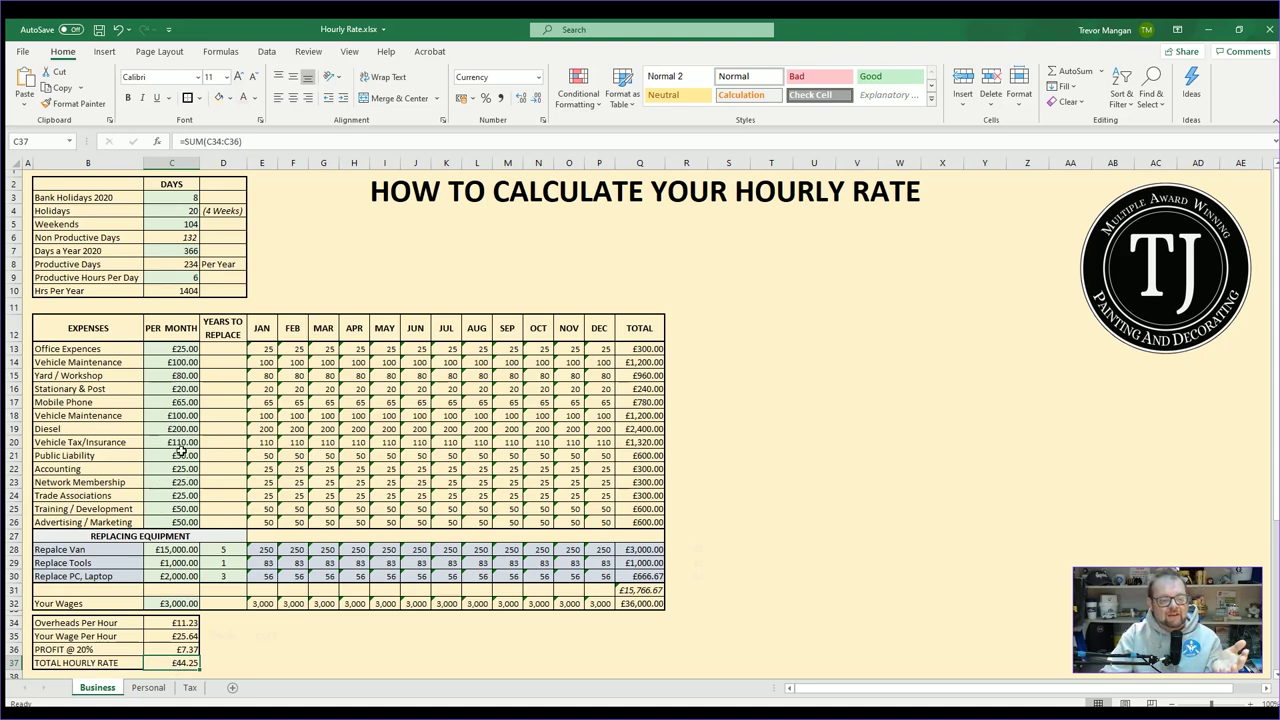
{"action": "left_click", "coordinate": [148, 687]}
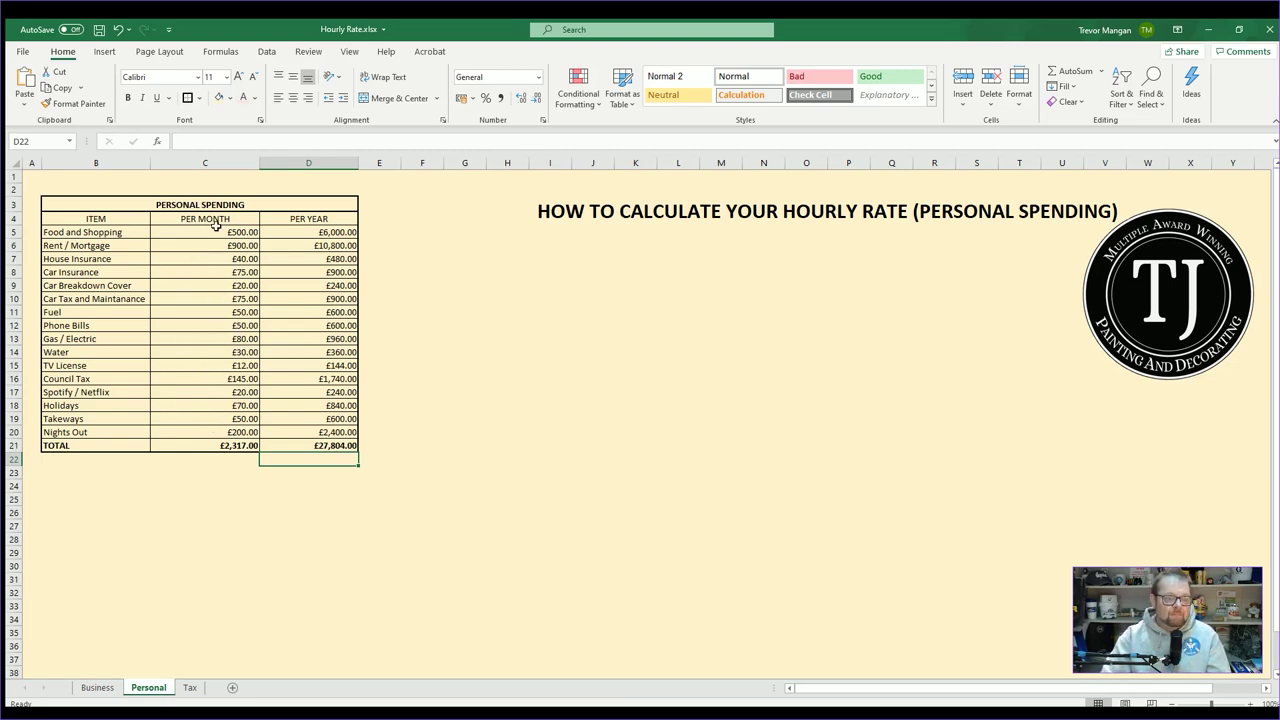
{"action": "left_click", "coordinate": [97, 688]}
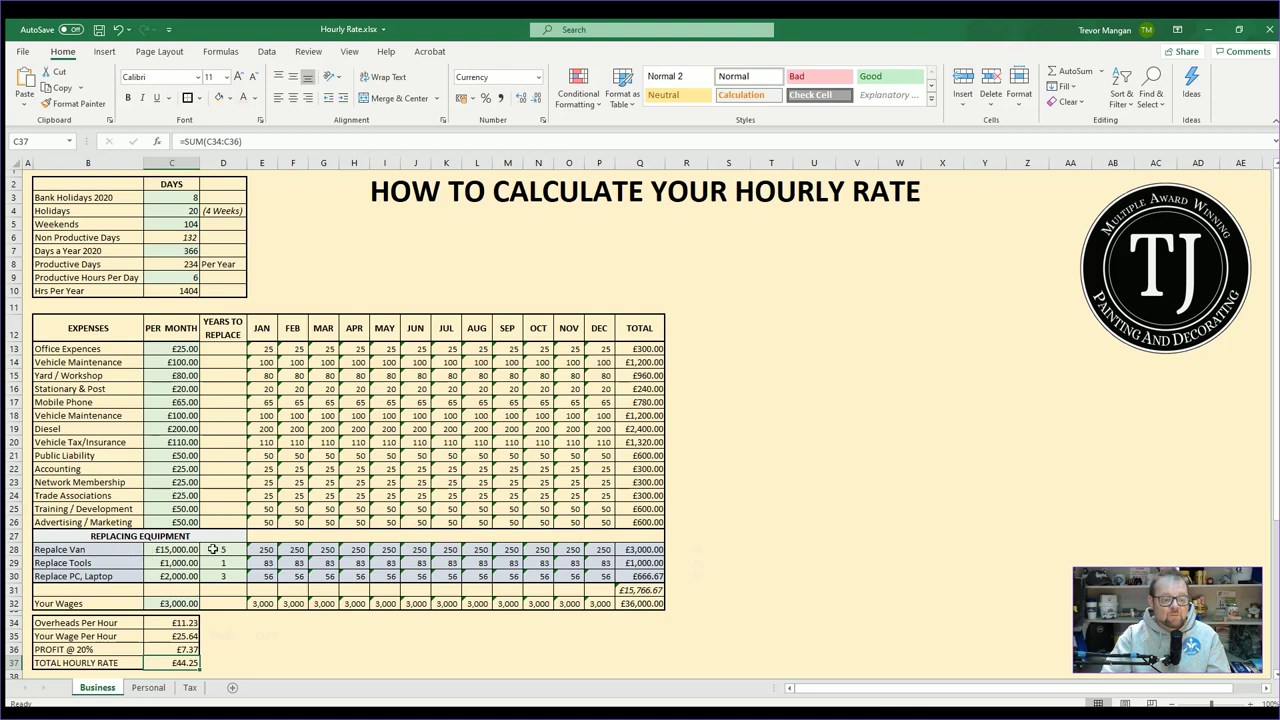
- Point out the Replace Tools, Replace PC/Laptop rows and C37 total, then view the Personal spending table
{"action": "left_click", "coordinate": [118, 563]}
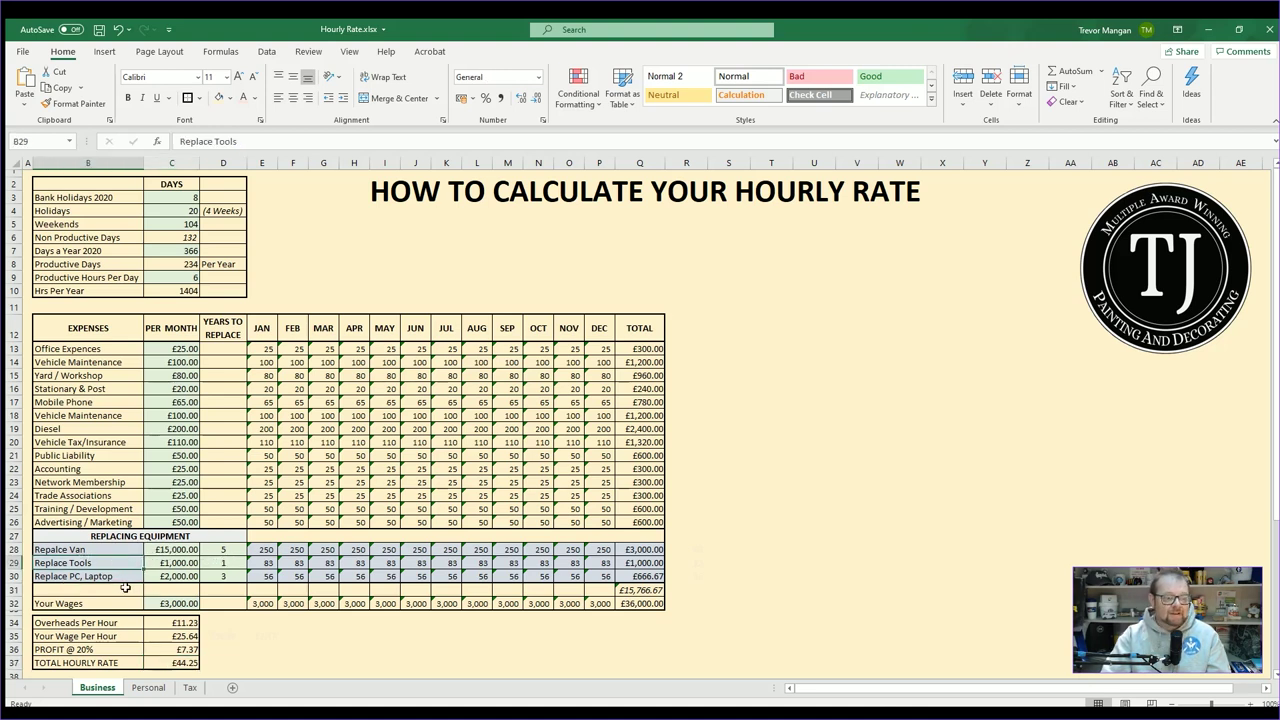
{"action": "left_click", "coordinate": [106, 572]}
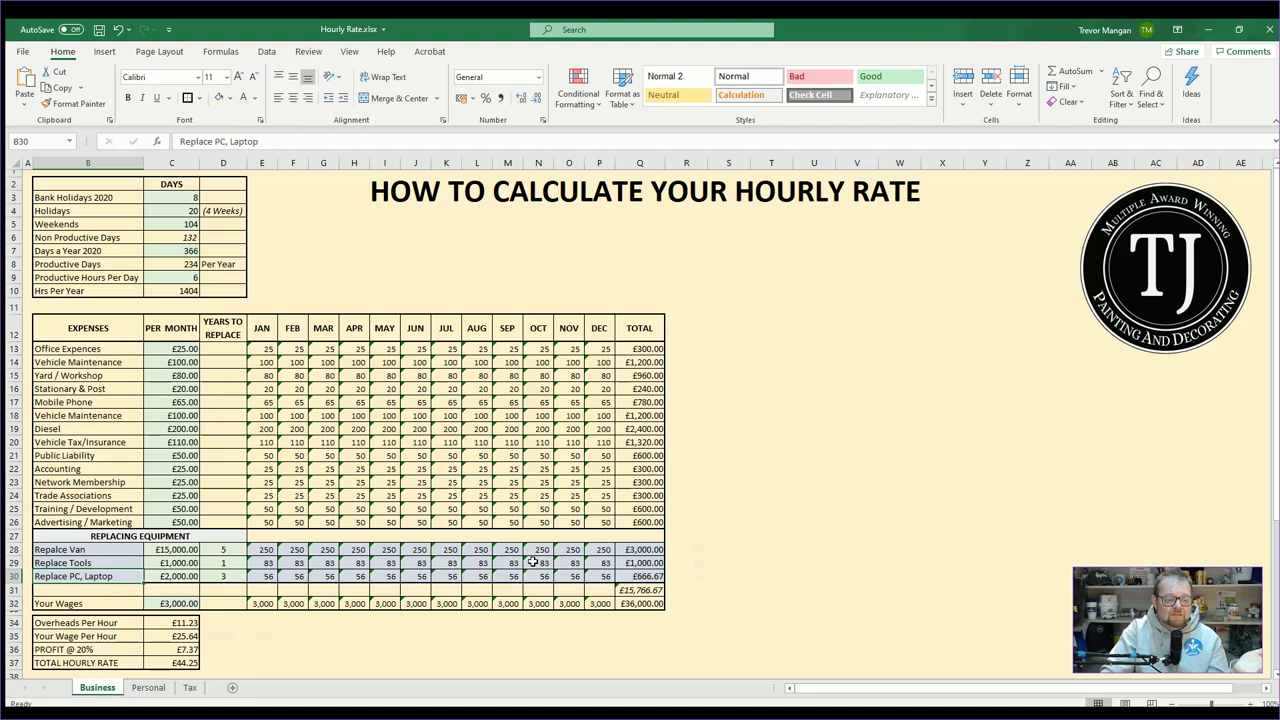
{"action": "left_click", "coordinate": [176, 662]}
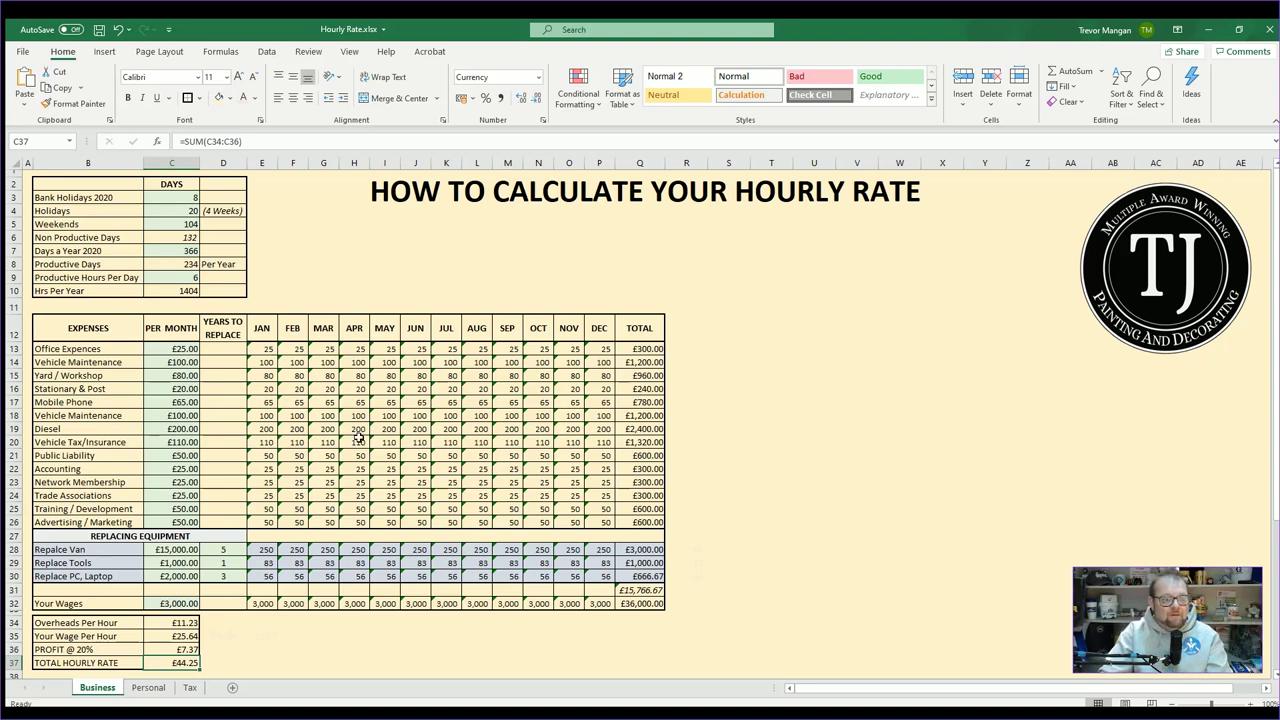
{"action": "key", "text": "ctrl+Page_Down"}
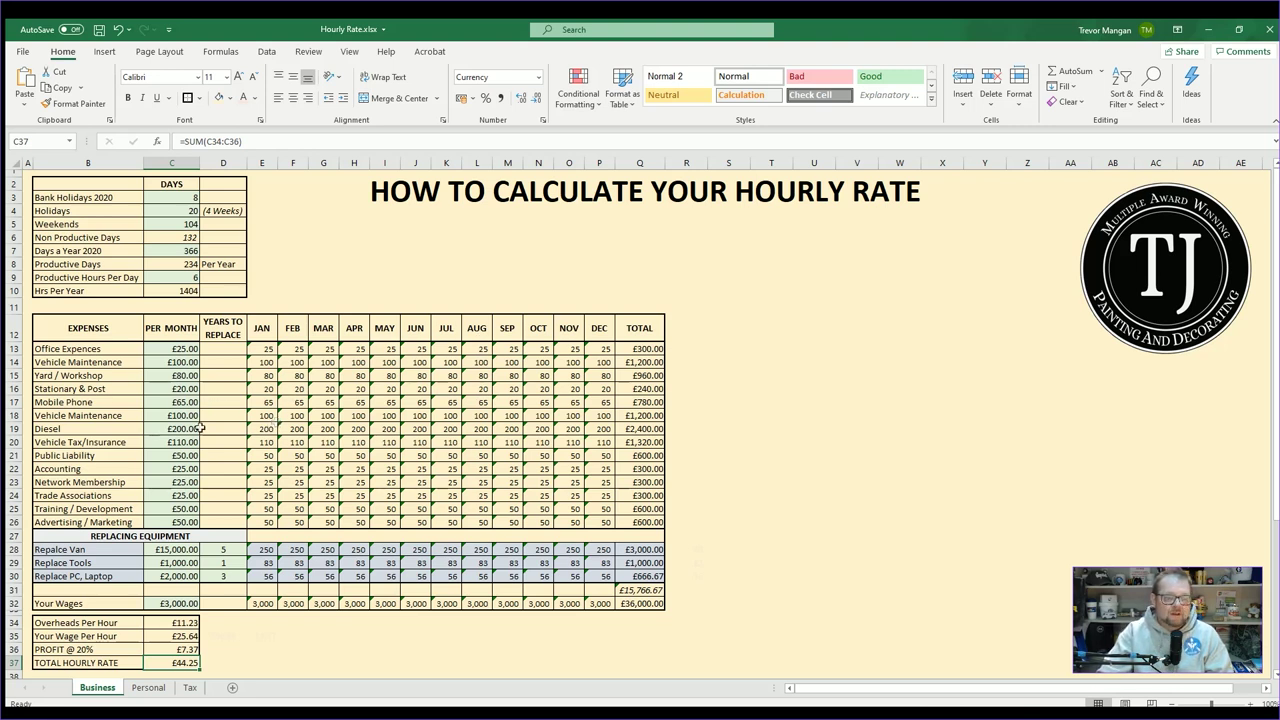
{"action": "left_click", "coordinate": [146, 687]}
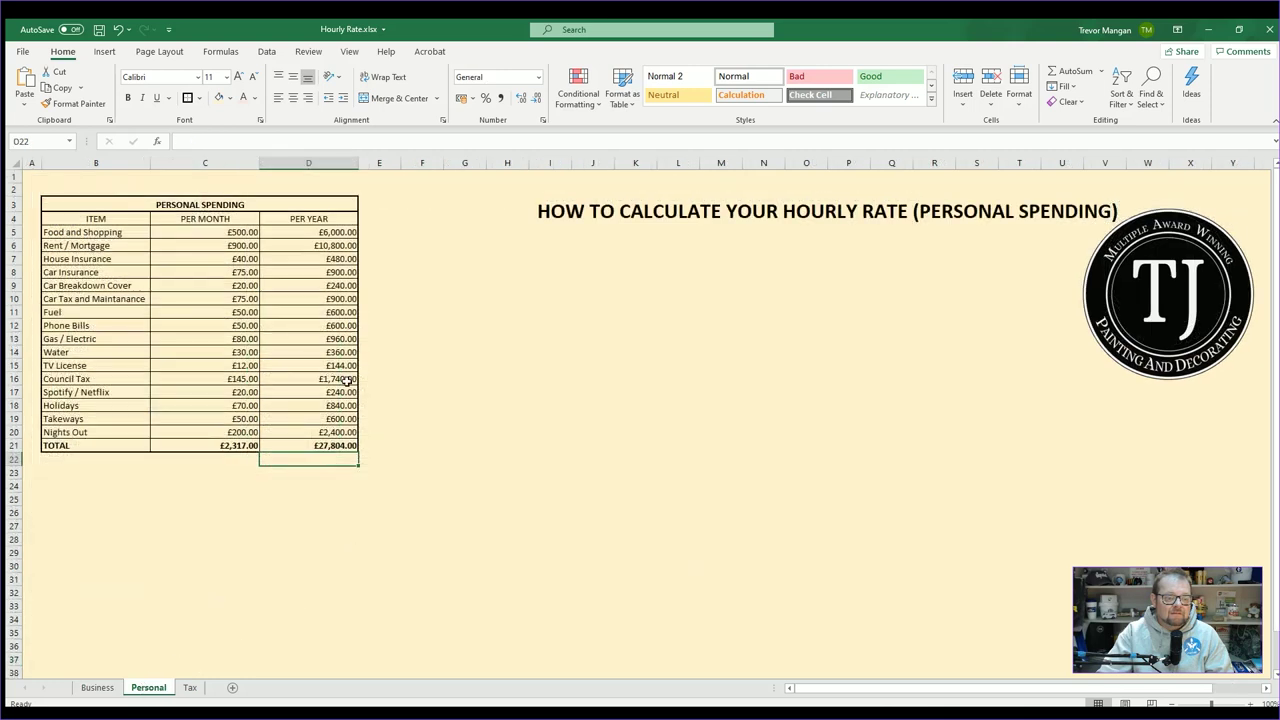
- Return to the Business sheet showing the £44.25 total hourly rate
{"action": "left_click", "coordinate": [94, 687]}
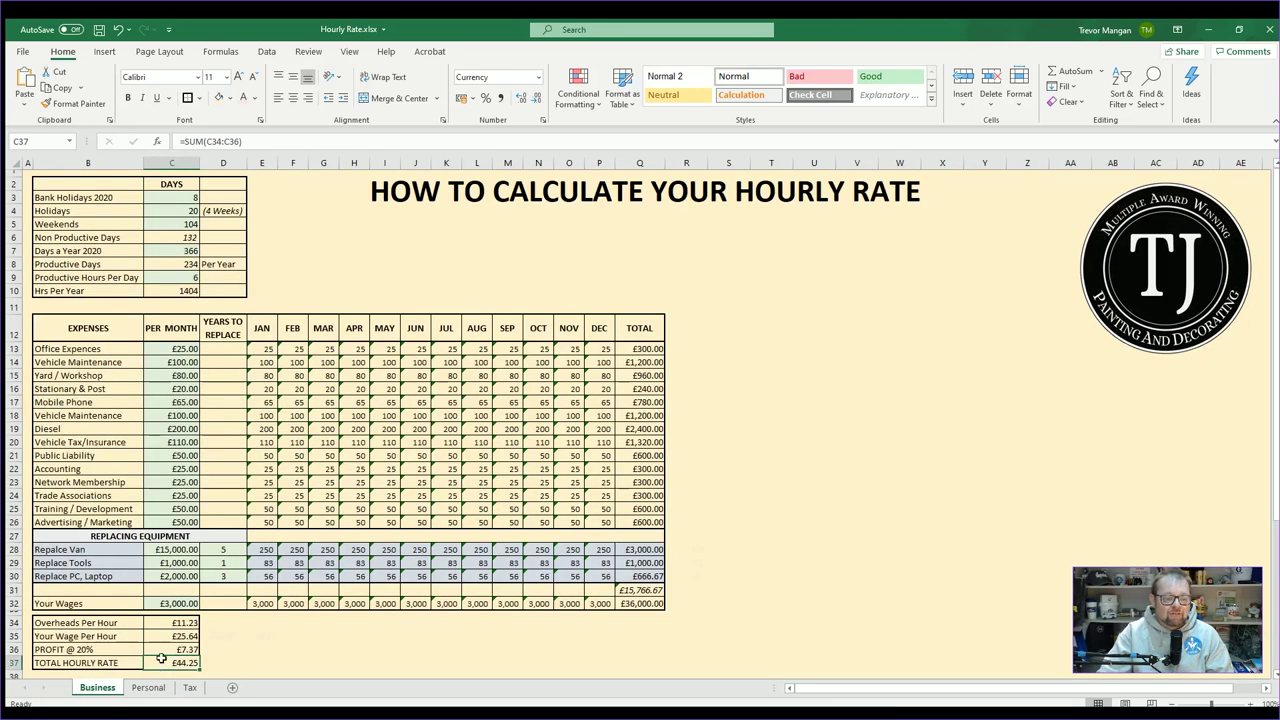